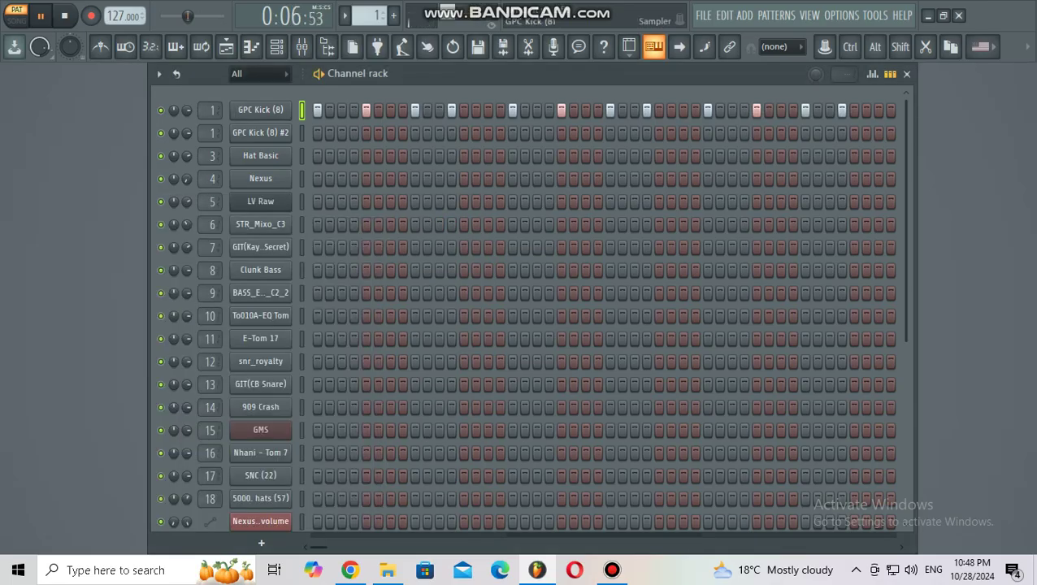
# Step: Switch to the GPC Kick (8) #2 pattern and listen to its kick sequence
pyautogui.click(345, 15)
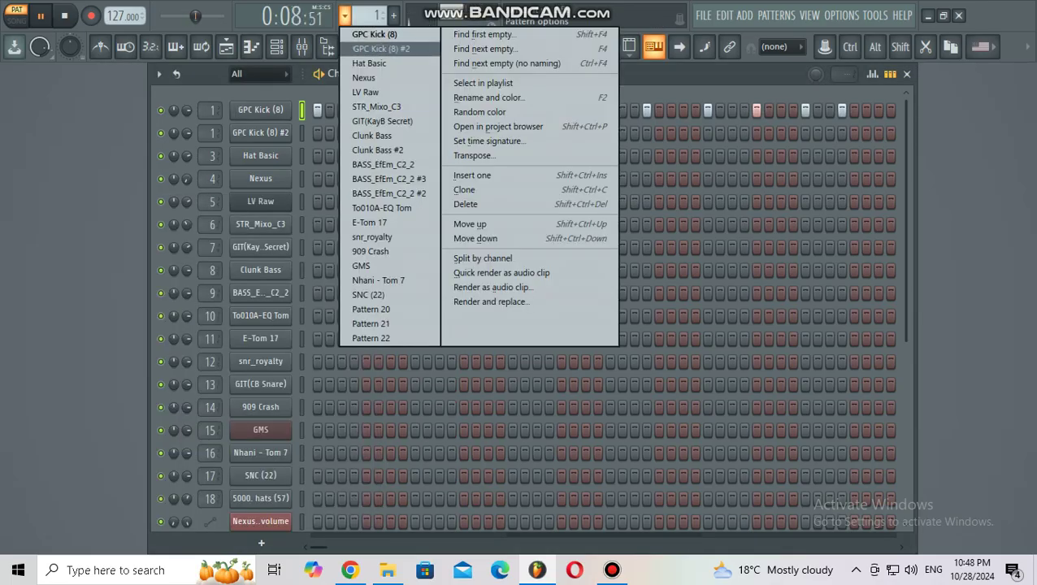
pyautogui.click(381, 48)
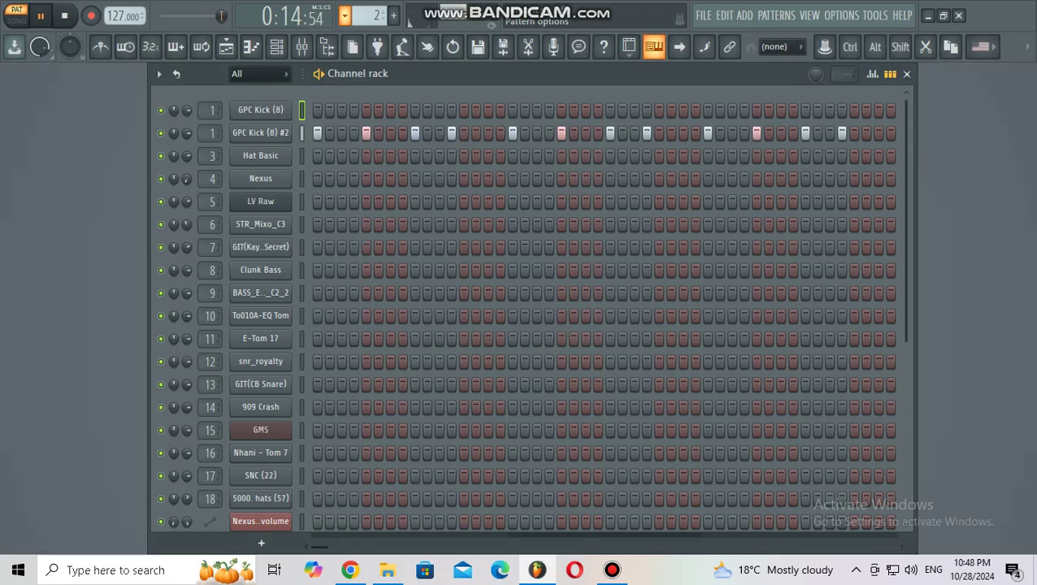
# Step: Play the Hat Basic pattern and examine its piano roll notes and the channel's sampler settings
pyautogui.click(345, 15)
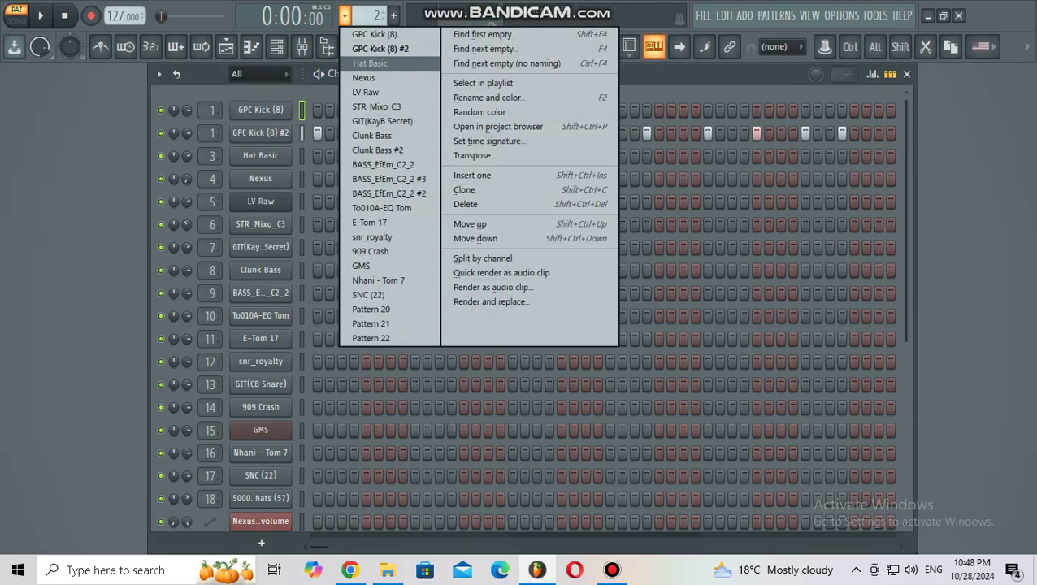
pyautogui.click(370, 64)
pyautogui.rightClick(286, 153)
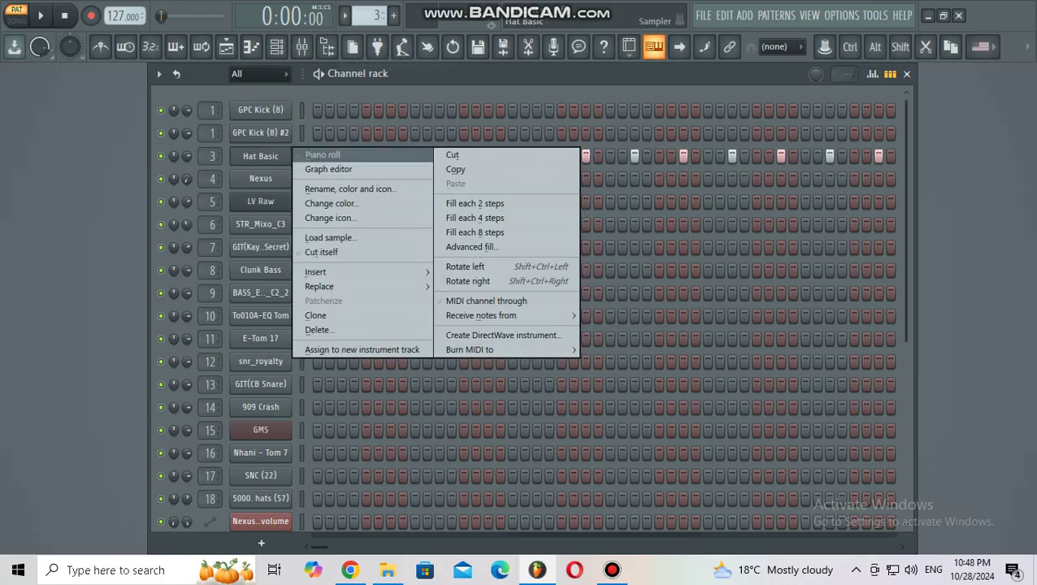
pyautogui.click(323, 155)
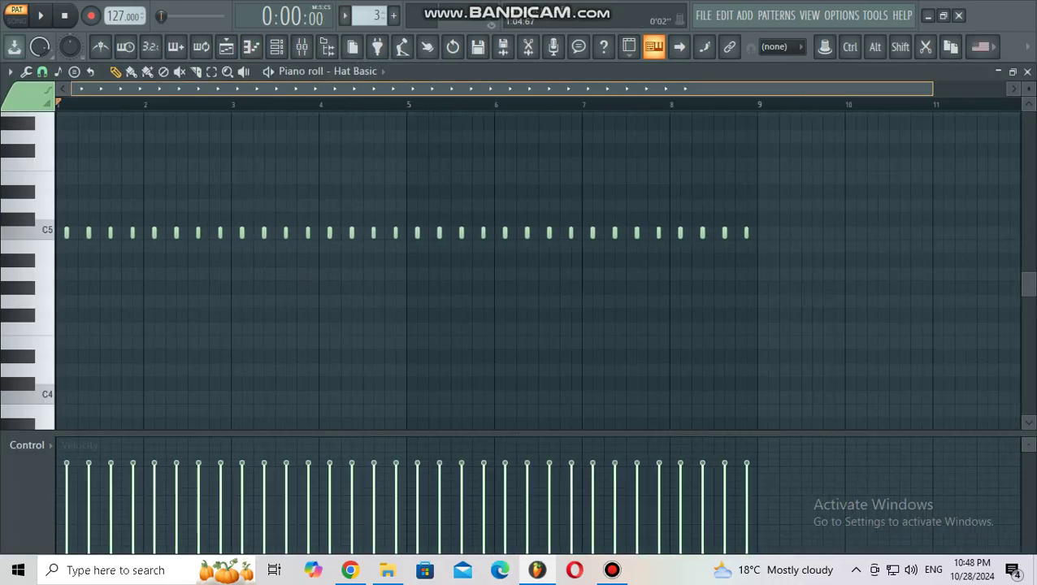
pyautogui.press('space')
pyautogui.click(1028, 71)
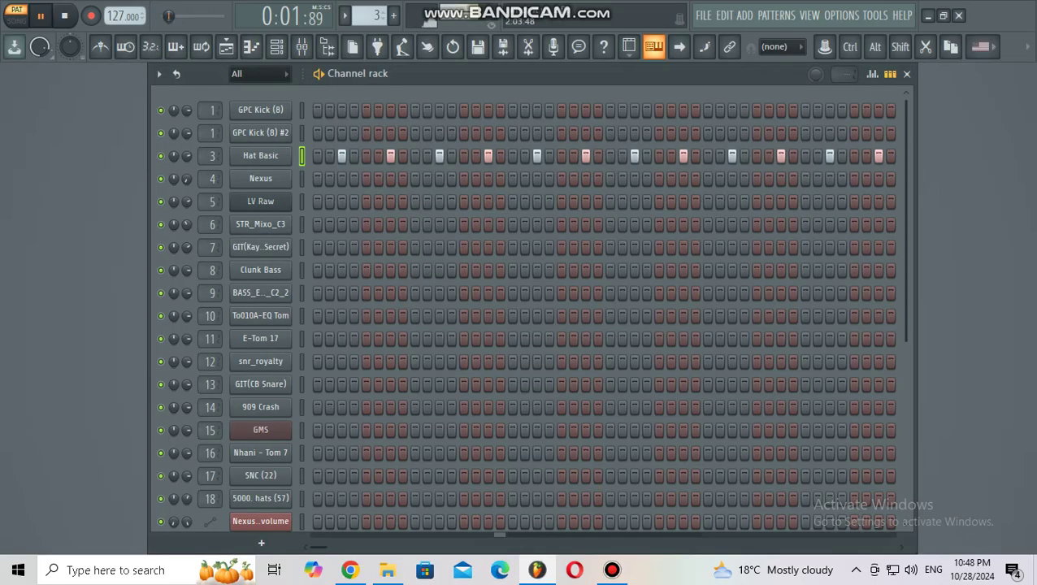
pyautogui.click(261, 157)
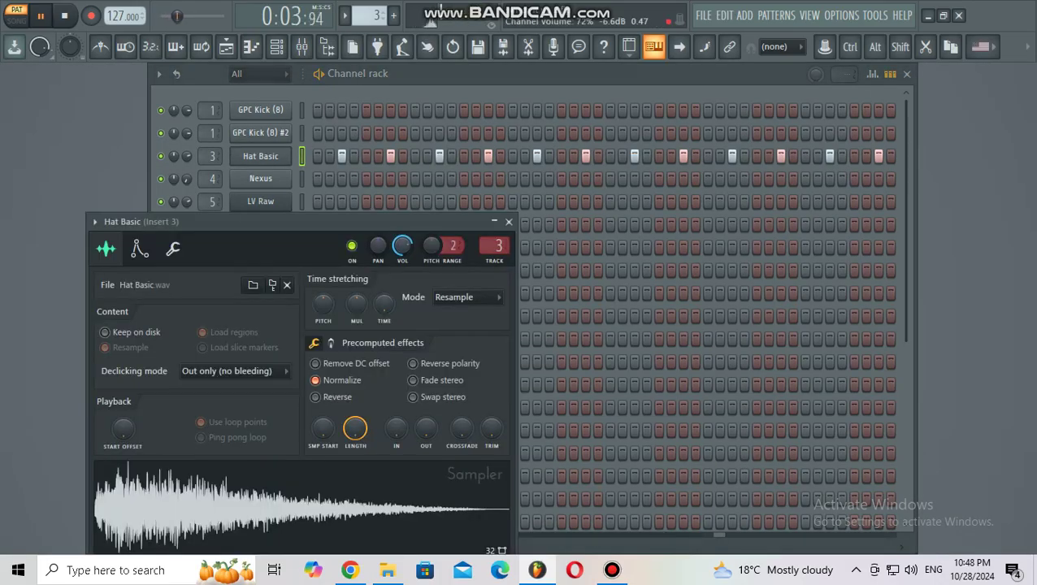
pyautogui.click(509, 222)
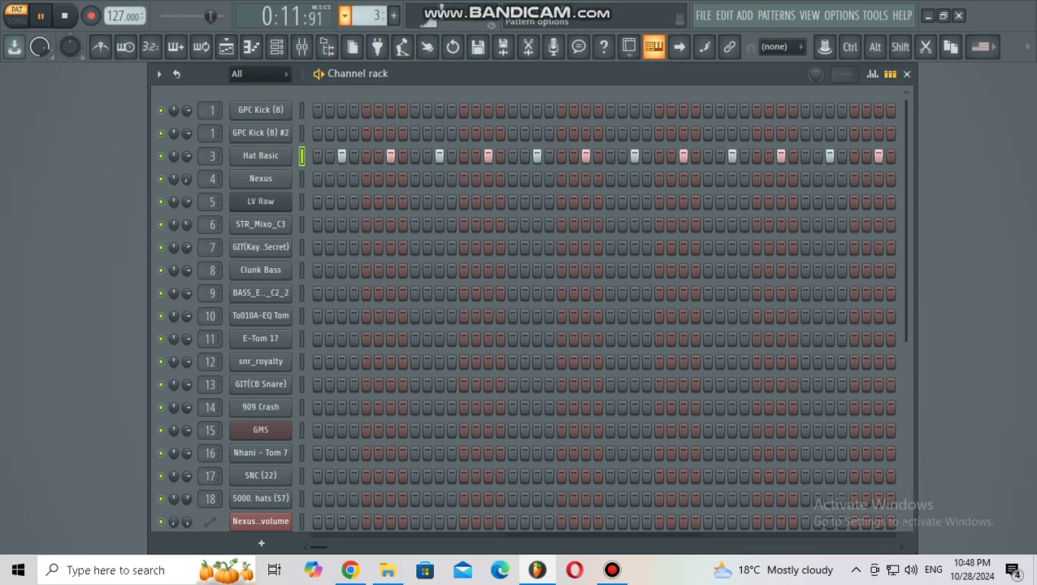
# Step: Play the Nexus pattern and check the preset loaded in the channel's Nexus plugin
pyautogui.click(345, 16)
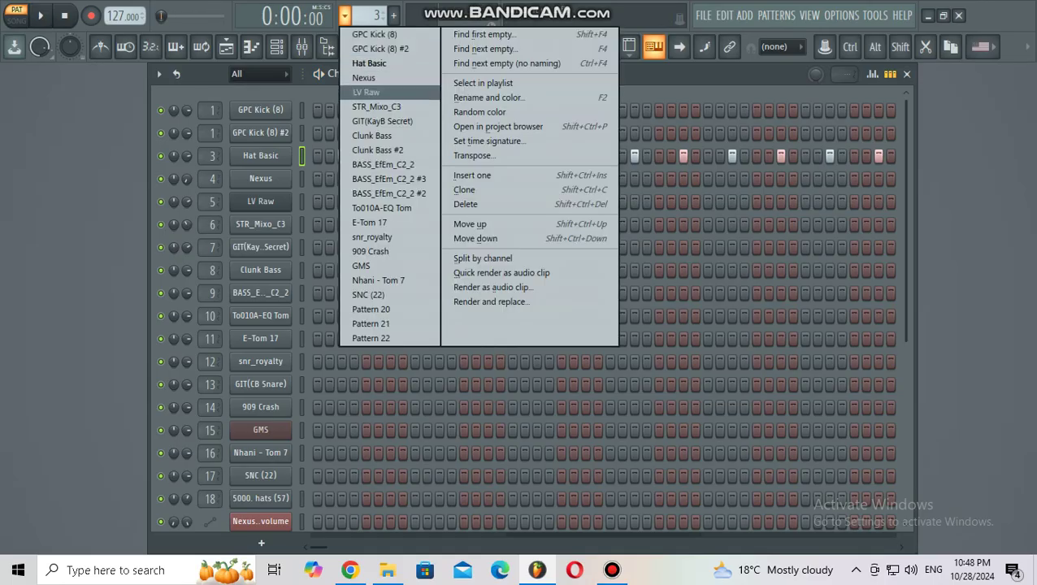
pyautogui.click(364, 78)
pyautogui.click(260, 178)
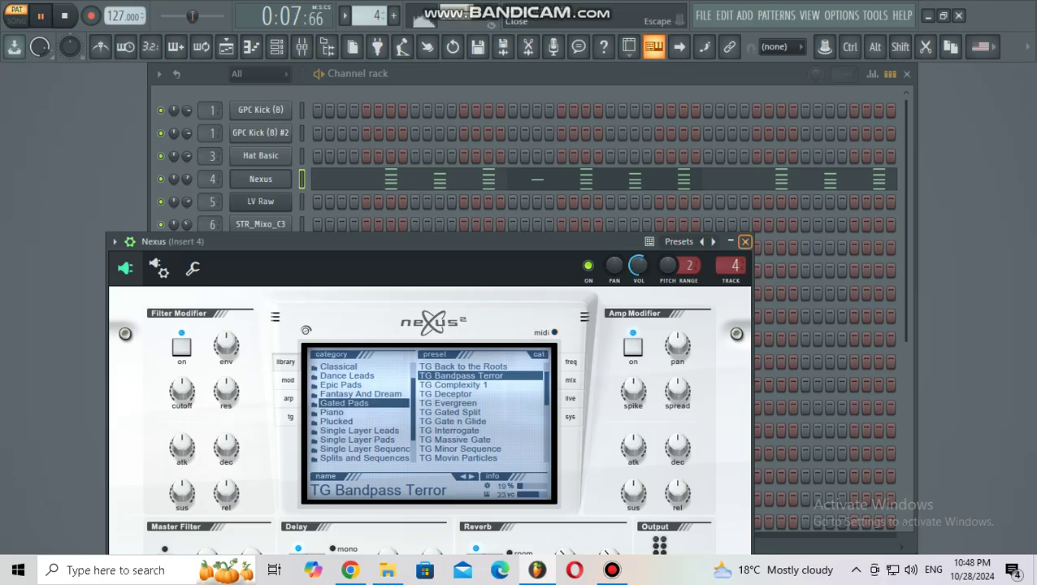
pyautogui.click(745, 241)
# Step: Examine the Nexus chord notes up close in the piano roll while the pattern plays
pyautogui.click(352, 179)
pyautogui.scroll(7, 773, 135)
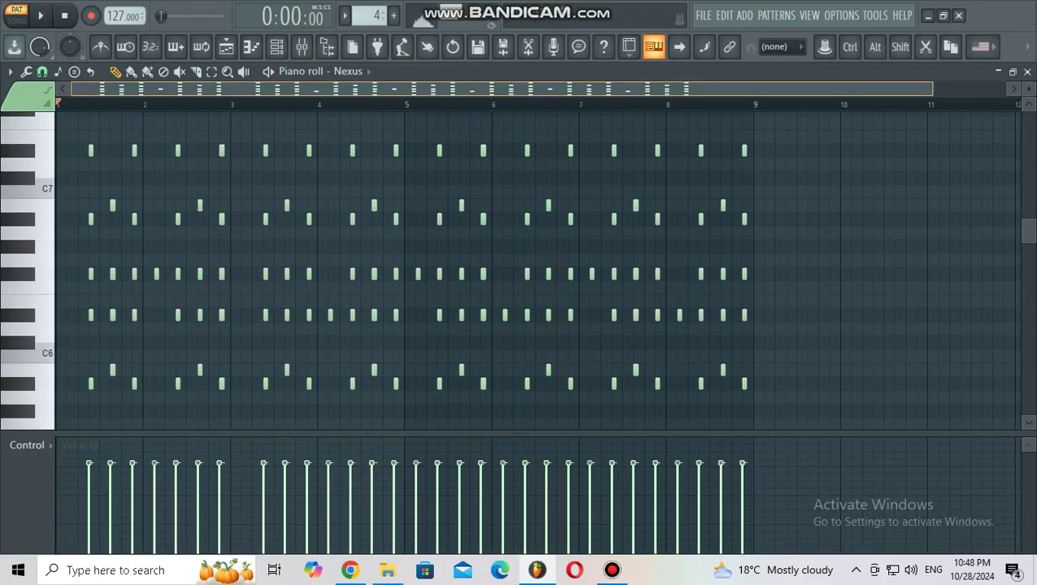
pyautogui.moveTo(932, 88); pyautogui.dragTo(179, 88)
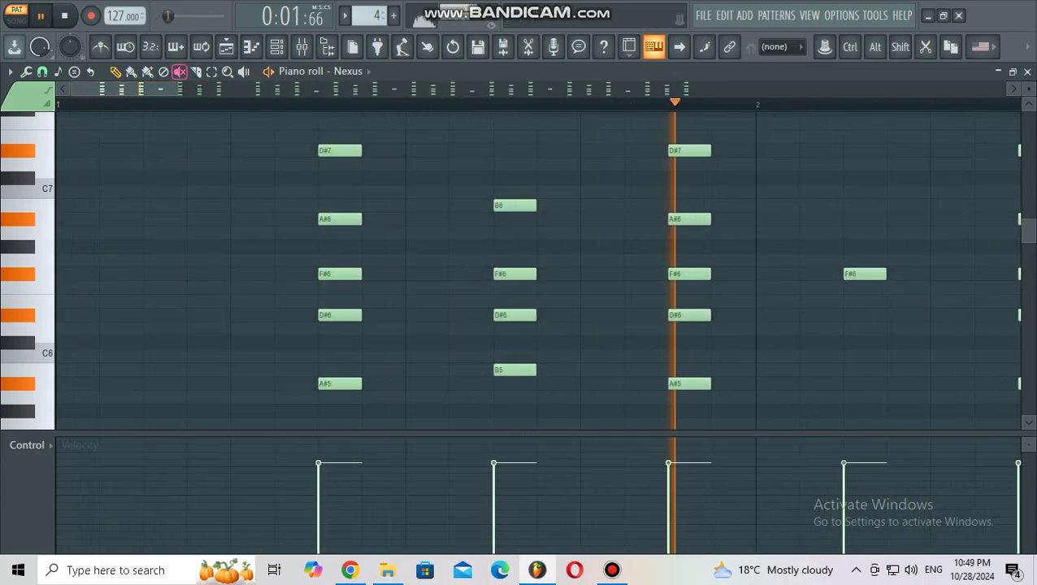
pyautogui.moveTo(179, 88); pyautogui.dragTo(331, 88)
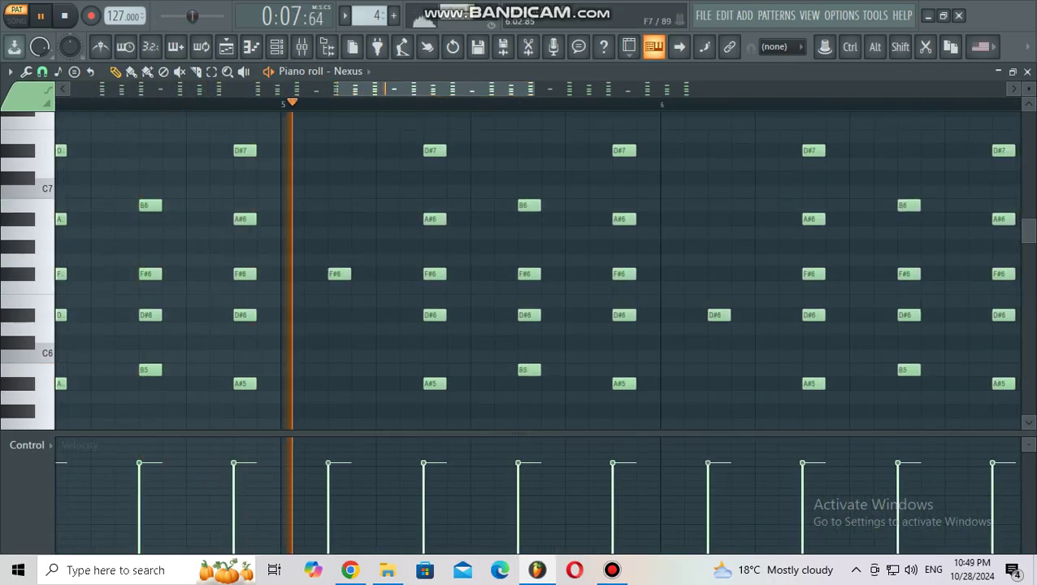
pyautogui.click(1028, 73)
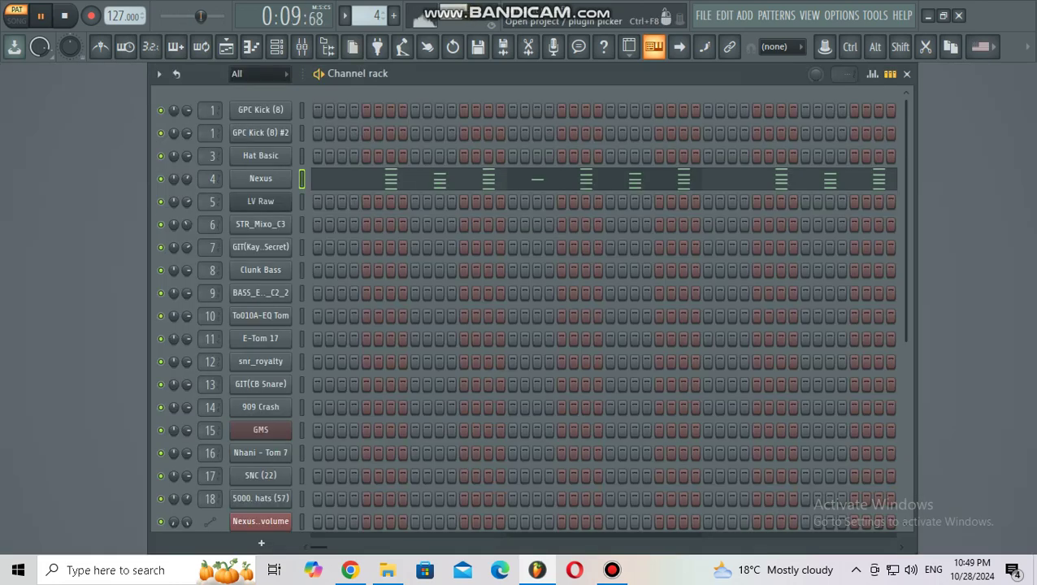
# Step: Play the LV Raw pattern and examine its repeated chord notes across the piano roll
pyautogui.click(345, 15)
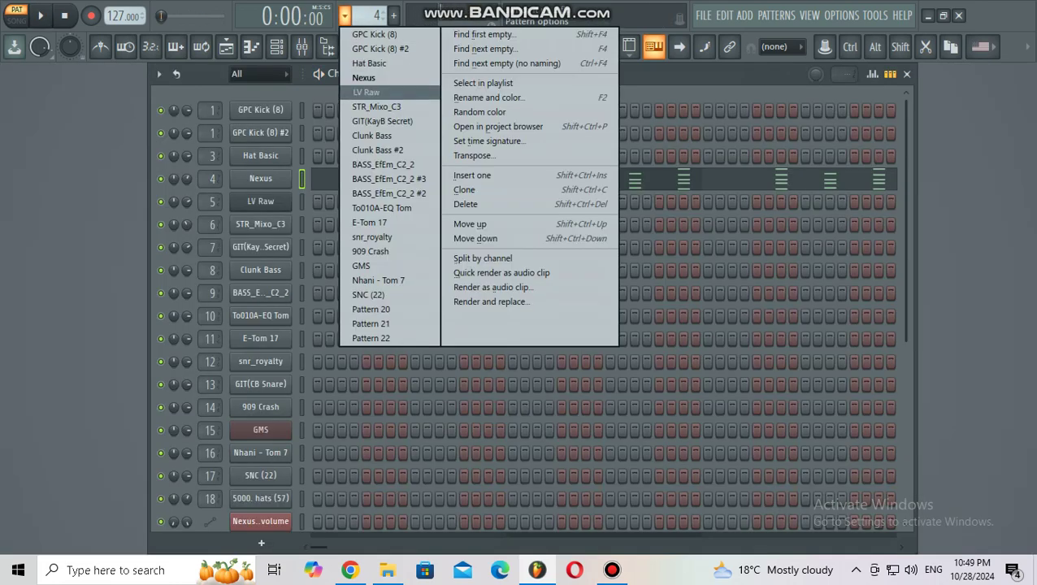
pyautogui.click(366, 92)
pyautogui.click(444, 202)
pyautogui.press('space')
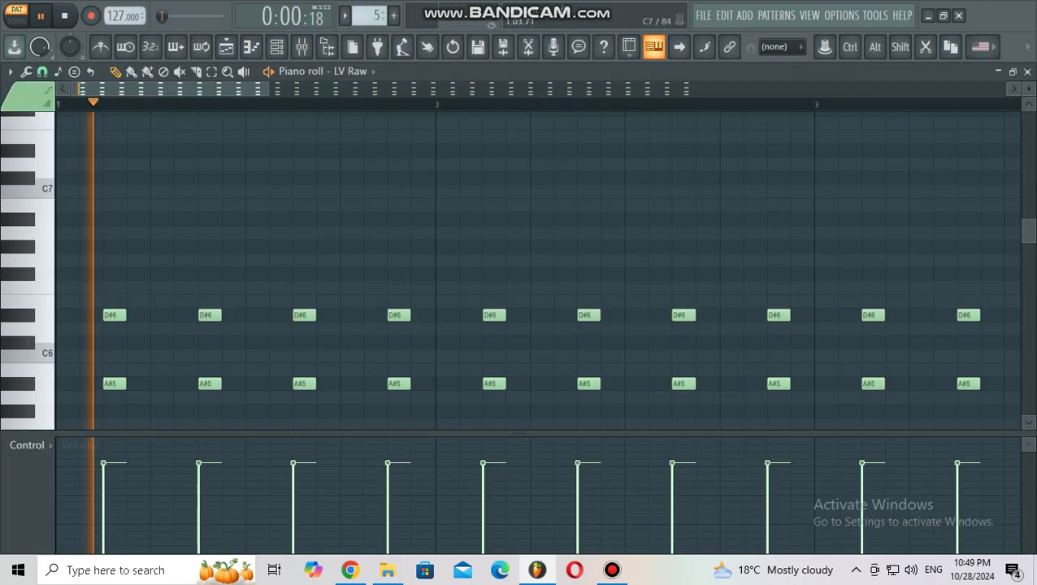
pyautogui.scroll(-3, 443, 231)
pyautogui.scroll(-3, 443, 230)
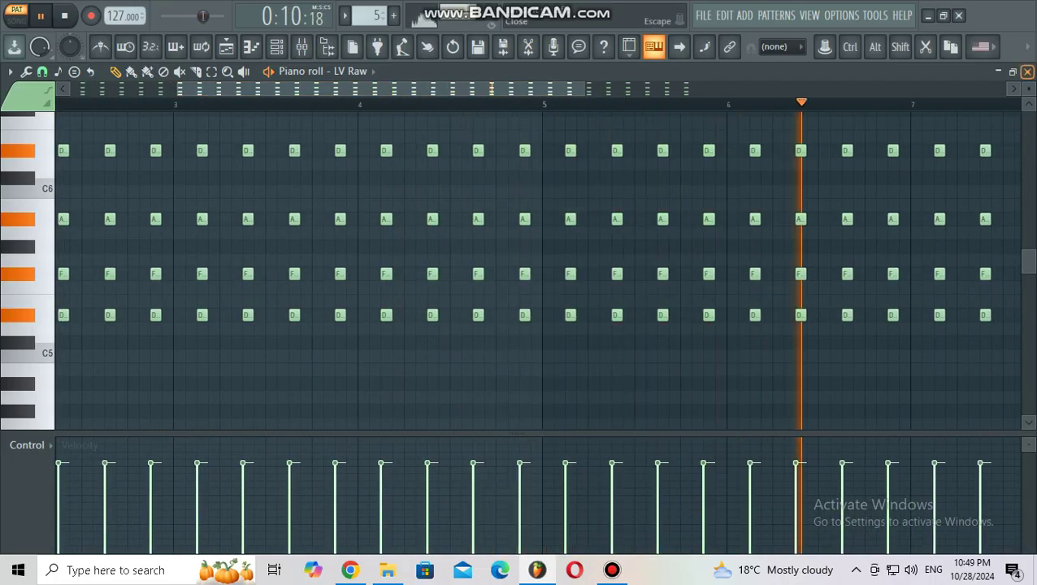
pyautogui.press('F6')
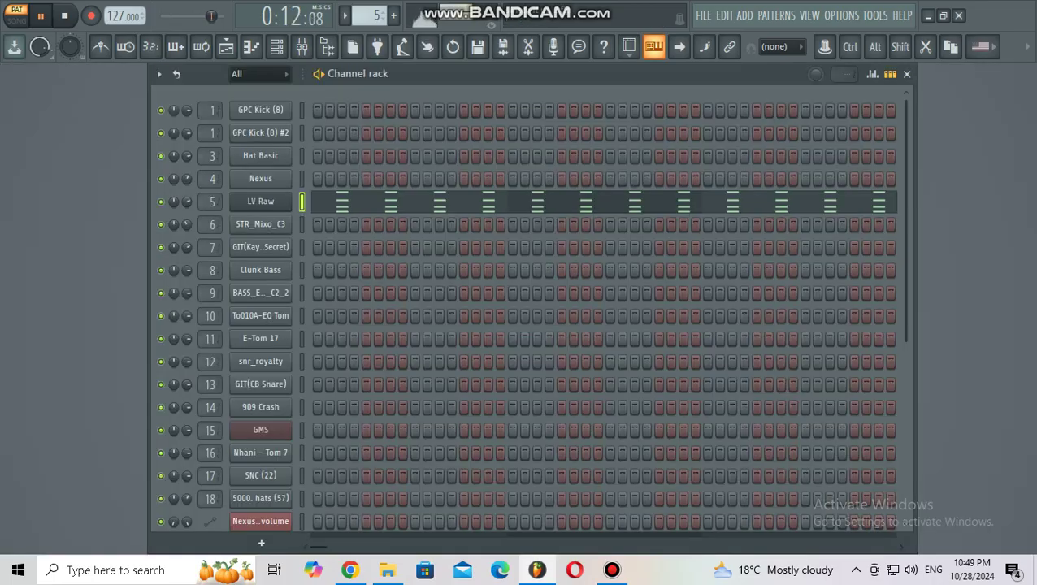
# Step: Examine the STR_Mixo_C3 pattern's sustained note in the piano roll during playback
pyautogui.click(345, 15)
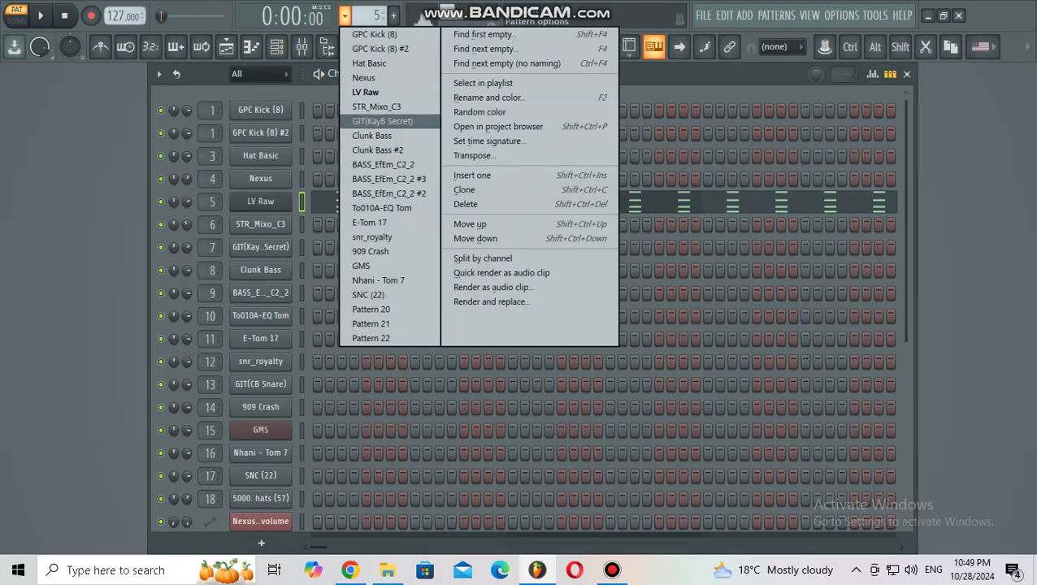
pyautogui.click(377, 107)
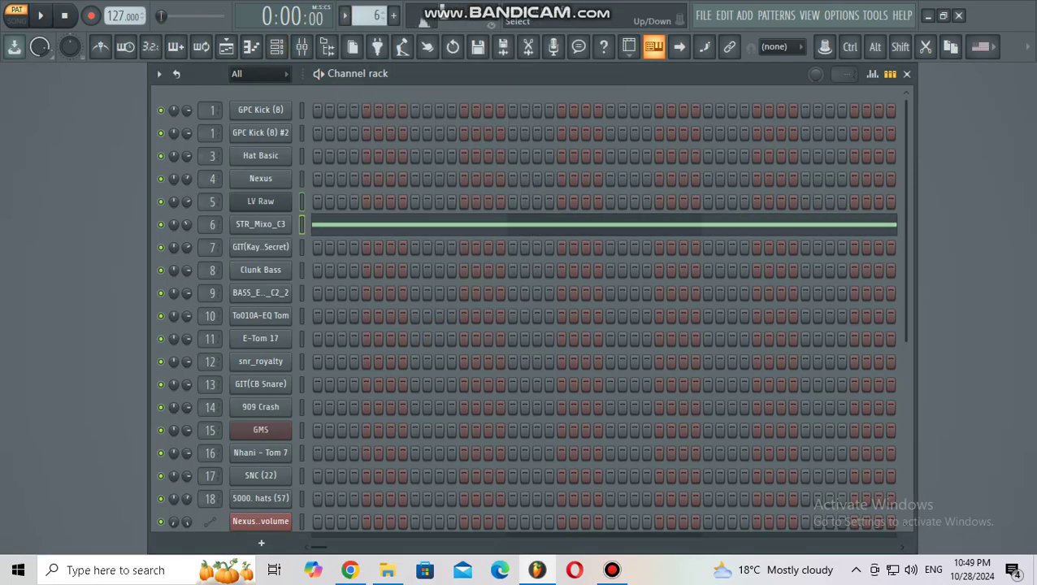
pyautogui.press('F7')
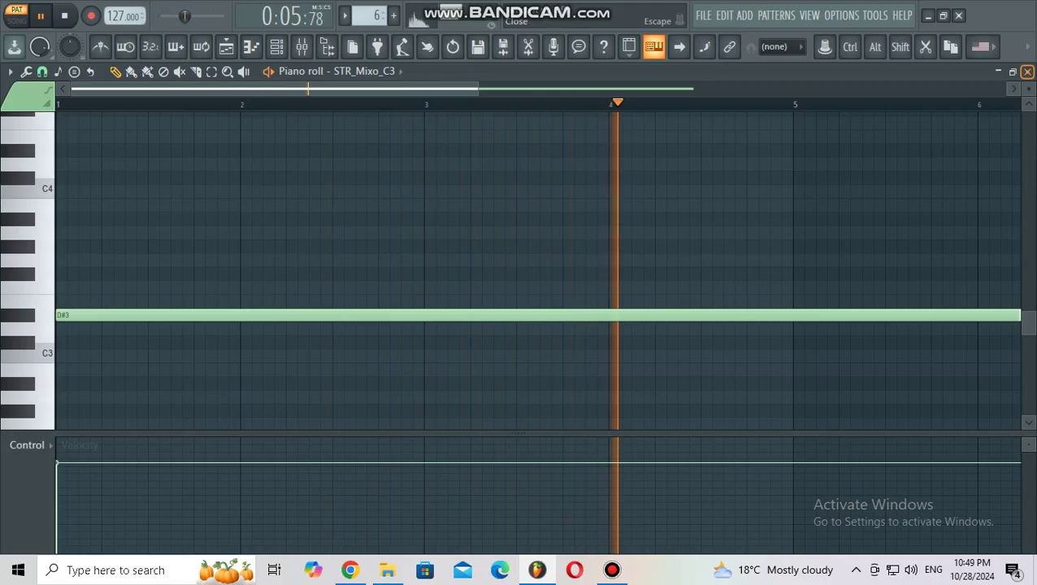
pyautogui.click(1028, 72)
pyautogui.press('space')
# Step: Examine the GIT(KayB Secret) pattern's note in the piano roll, starting playback from bar 6
pyautogui.click(345, 16)
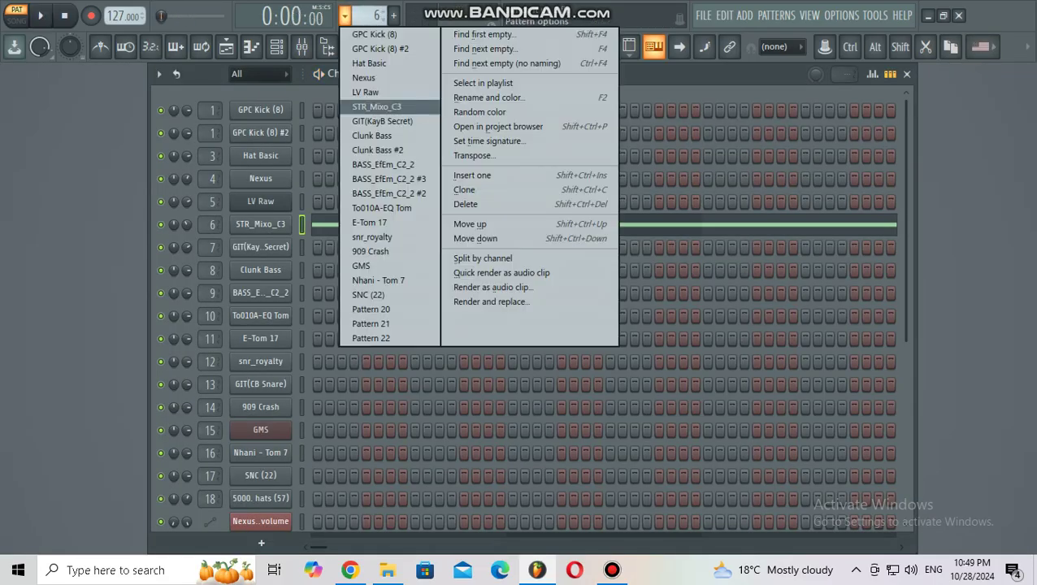
pyautogui.click(383, 122)
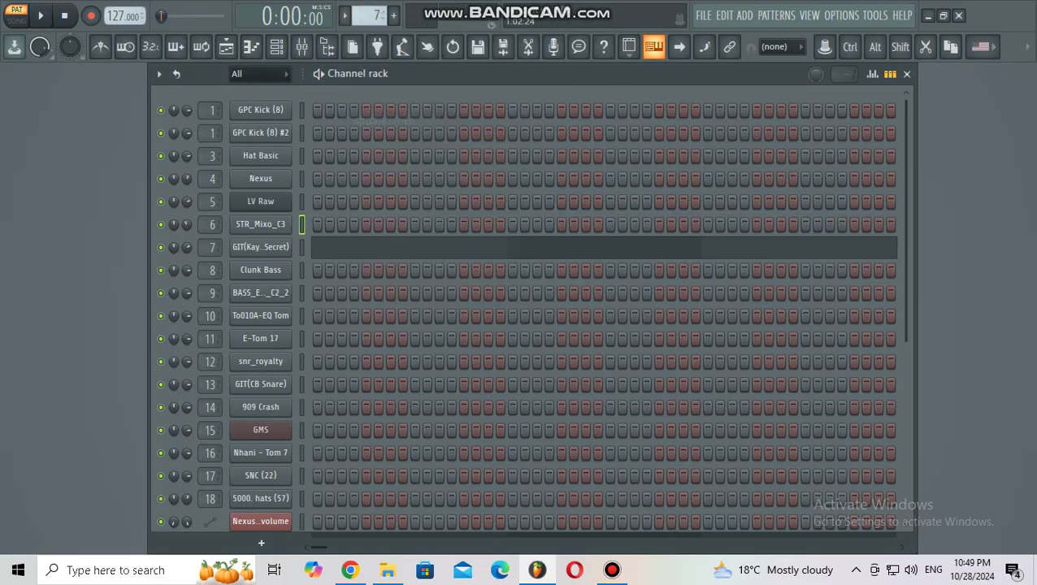
pyautogui.click(381, 247)
pyautogui.moveTo(483, 89); pyautogui.dragTo(952, 89)
pyautogui.click(485, 115)
pyautogui.rightClick(485, 117)
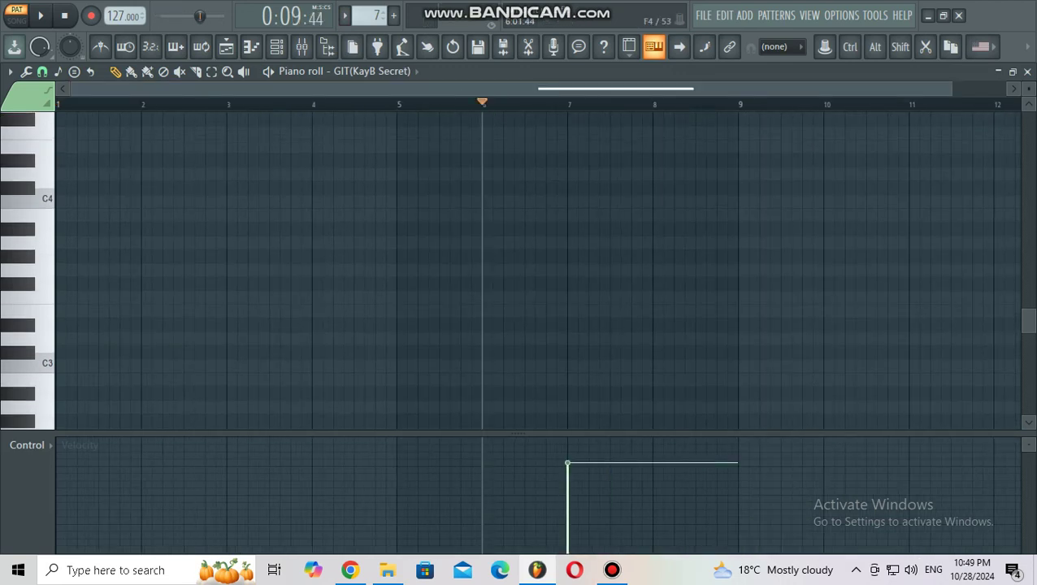
pyautogui.scroll(-6, 492, 215)
pyautogui.scroll(10, 491, 215)
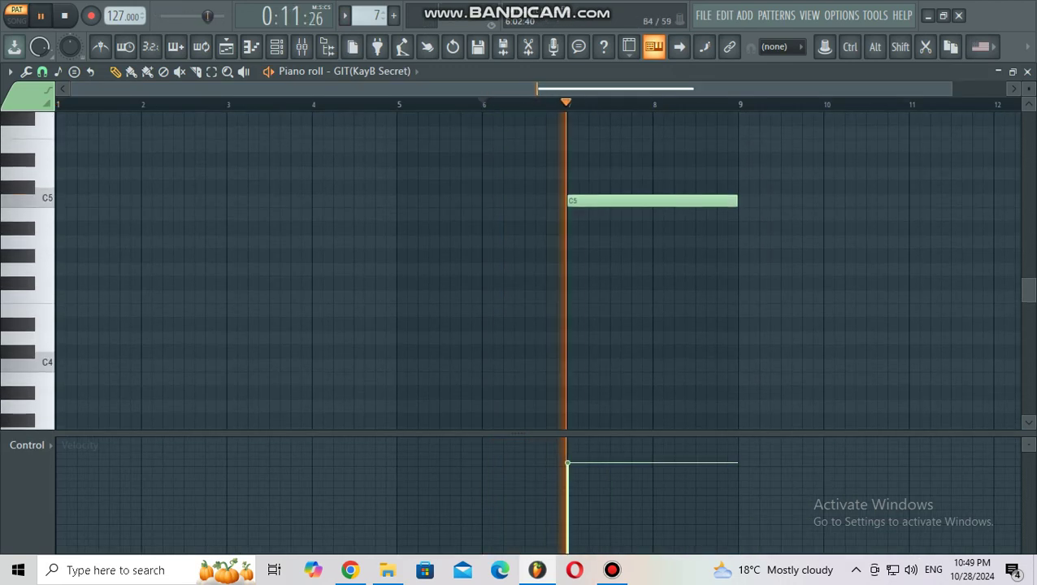
pyautogui.click(1027, 72)
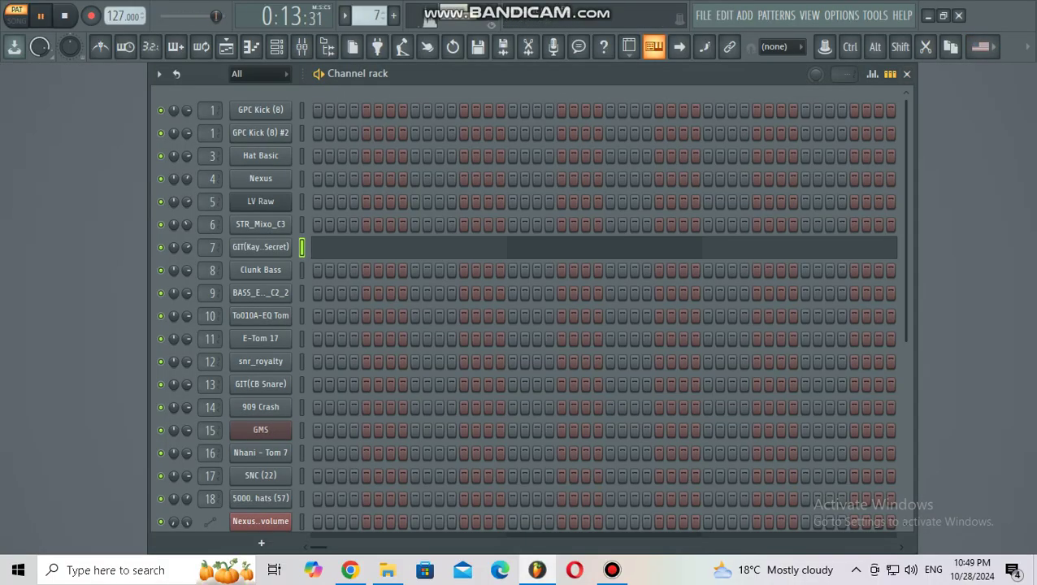
# Step: Play the Clunk Bass pattern and examine its bass notes from start to end in the piano roll
pyautogui.click(345, 16)
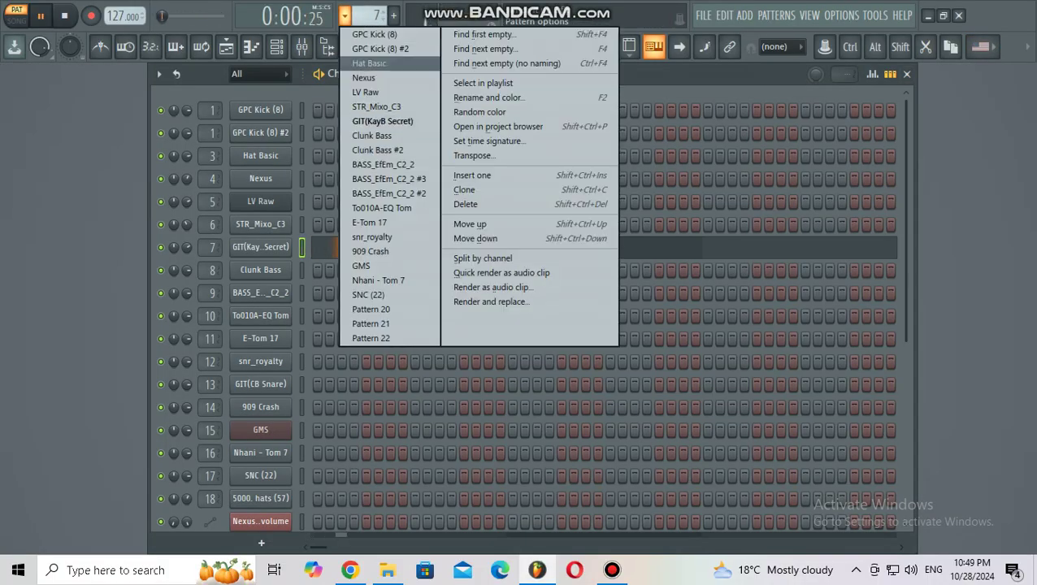
pyautogui.click(373, 136)
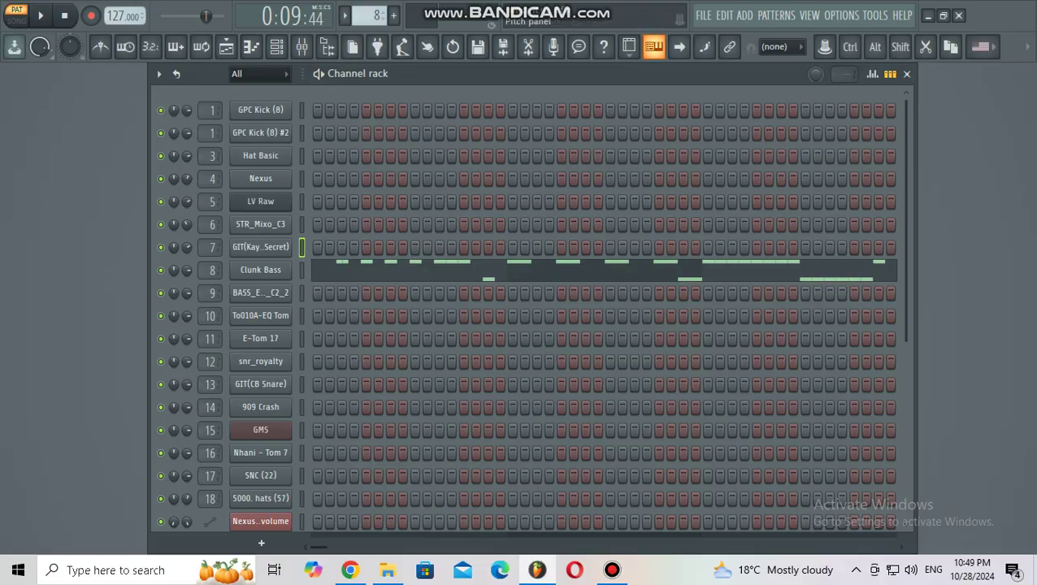
pyautogui.press('F7')
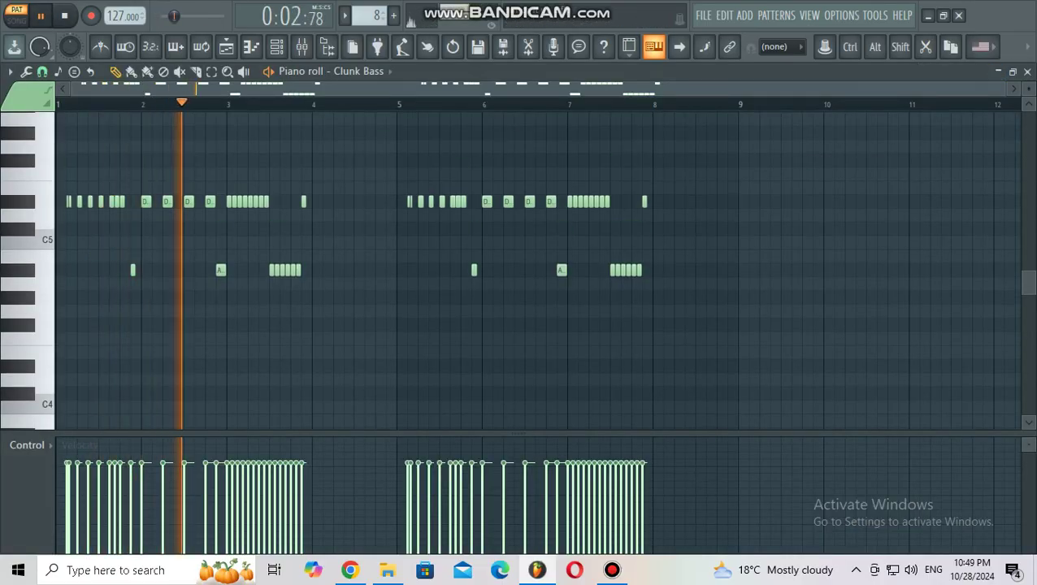
pyautogui.moveTo(1006, 88); pyautogui.dragTo(265, 89)
pyautogui.press('pageup')
pyautogui.press('pageup')
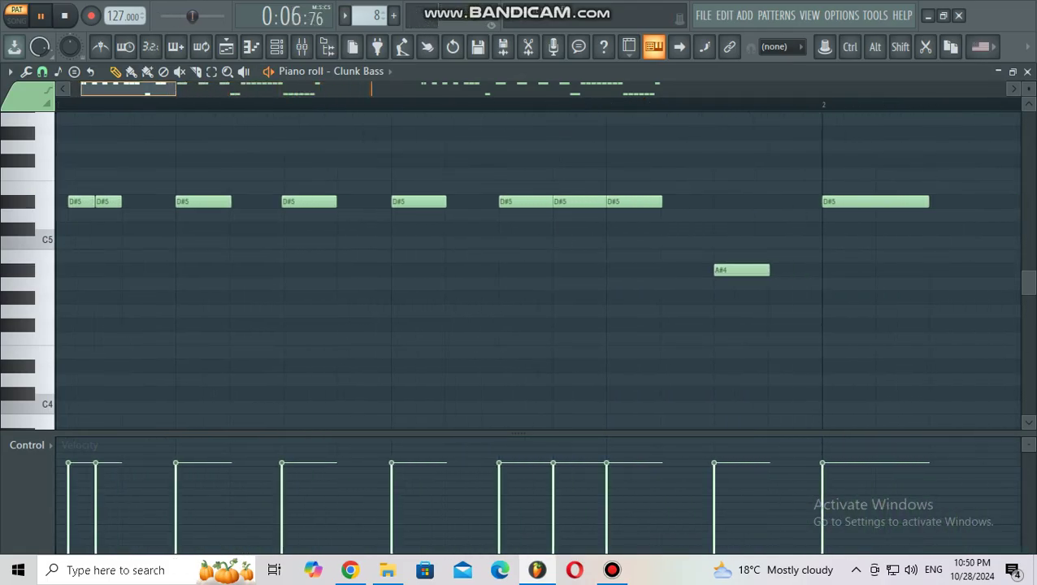
pyautogui.press('pagedown')
pyautogui.press('pagedown')
pyautogui.press('pagedown')
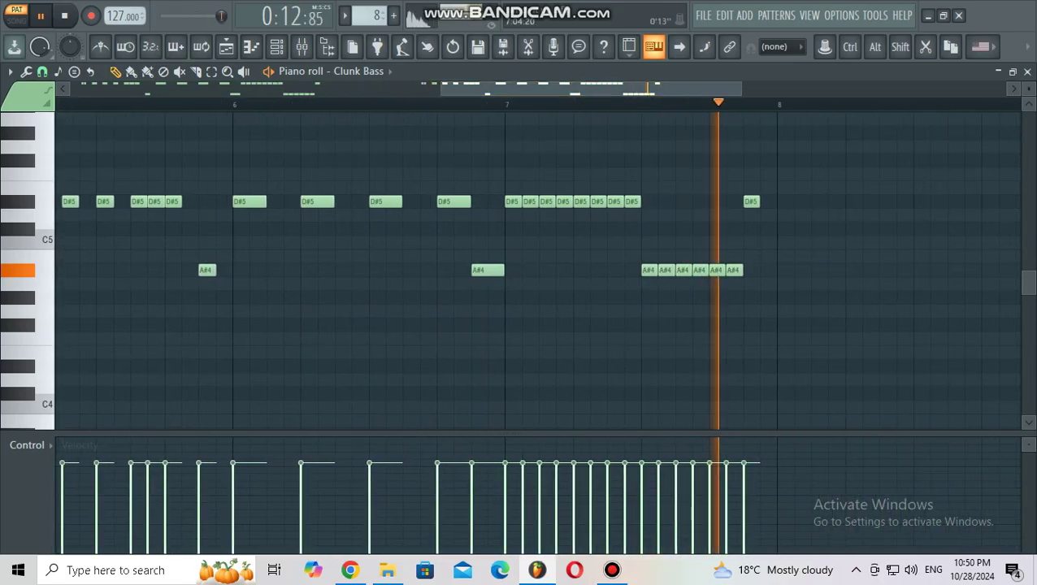
pyautogui.press('Escape')
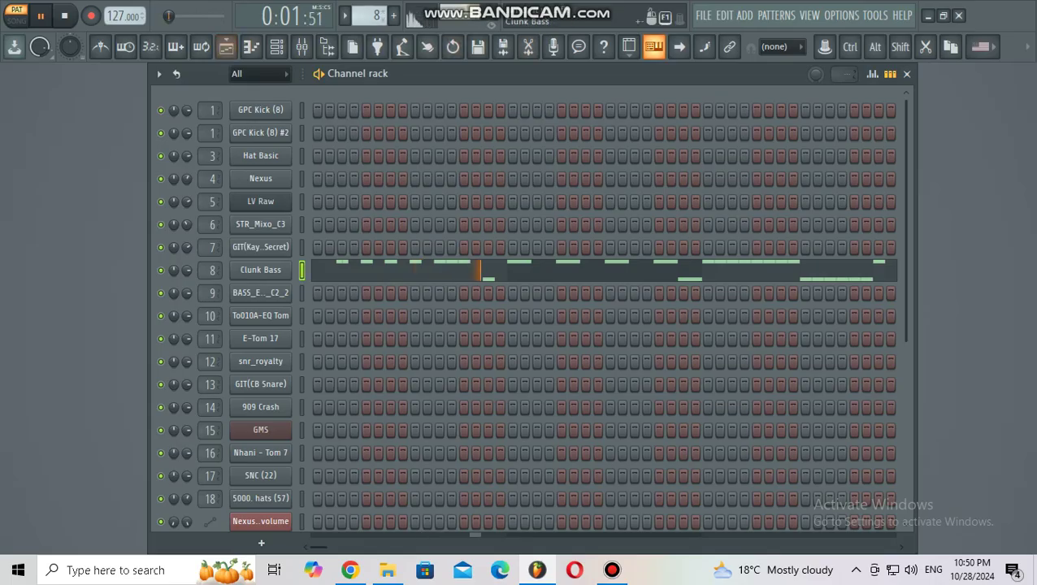
# Step: Play the Clunk Bass #2 pattern and examine its bass notes in the piano roll
pyautogui.click(345, 15)
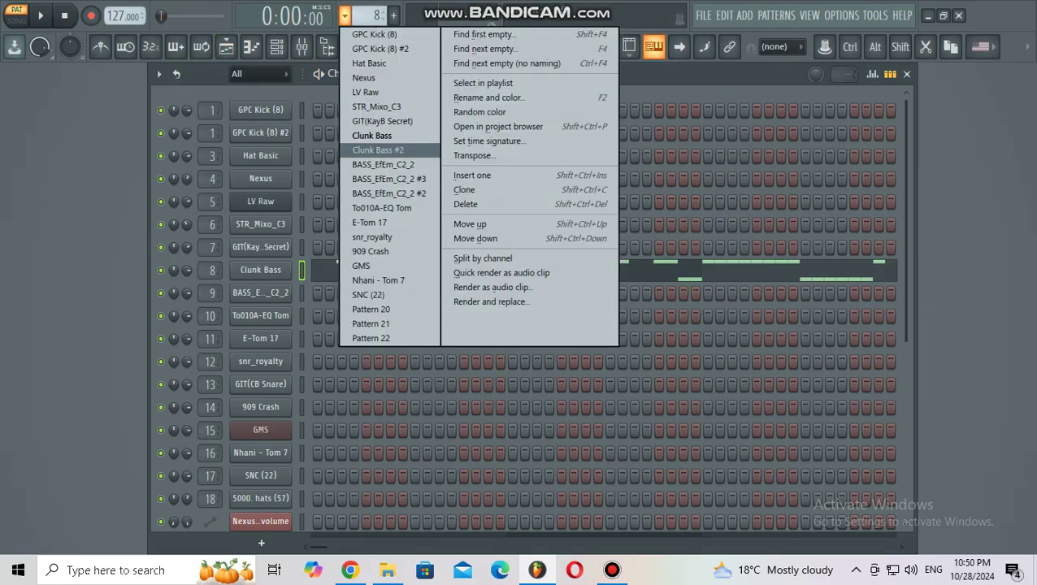
pyautogui.click(378, 150)
pyautogui.press('F7')
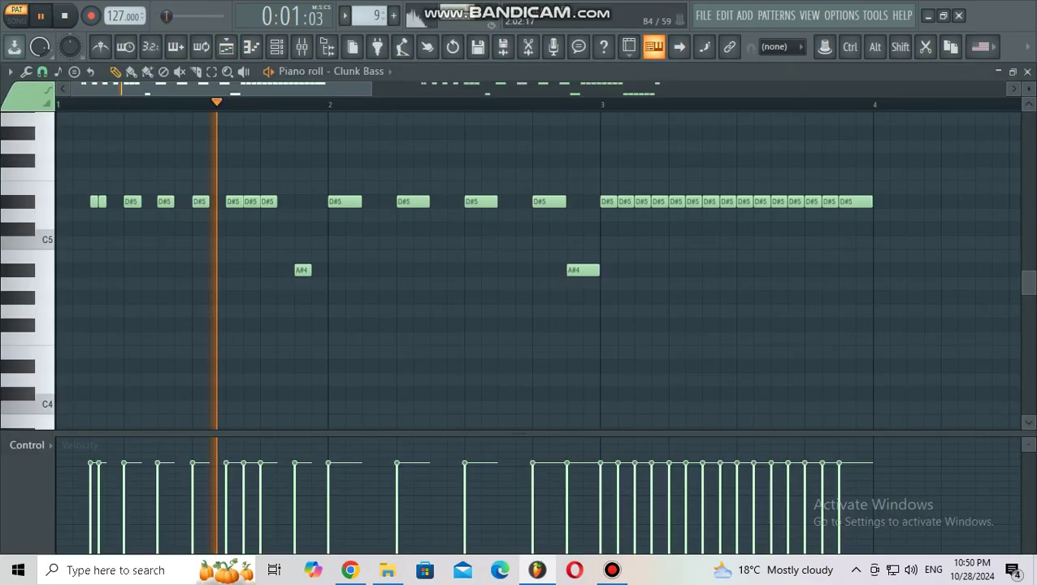
pyautogui.scroll(-1, 539, 270)
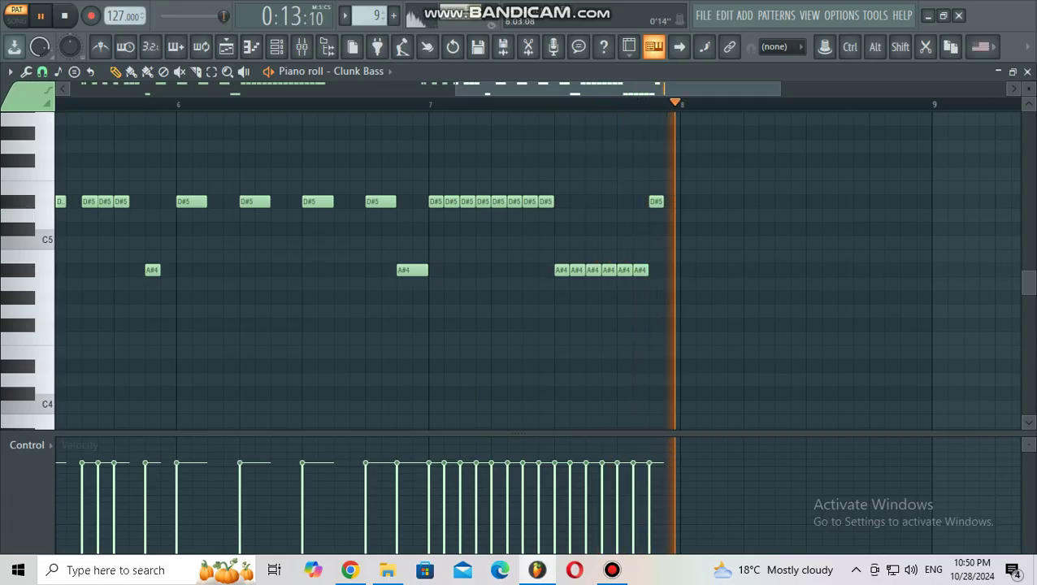
# Step: Switch to the BASS_EfEm_C2_2 pattern and examine its bass notes in the piano roll through bar 7
pyautogui.press('space')
pyautogui.click(1027, 71)
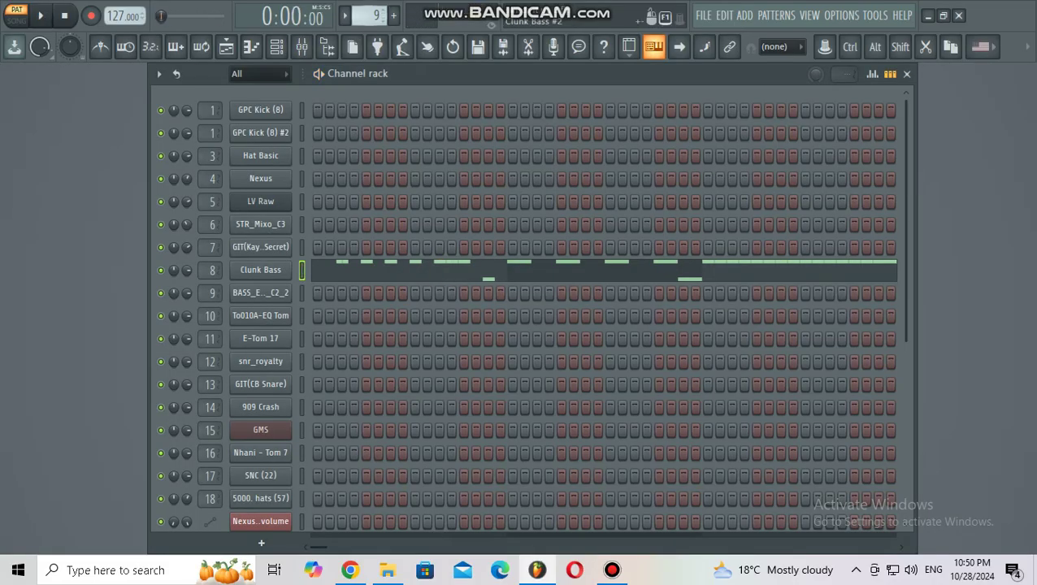
pyautogui.click(344, 16)
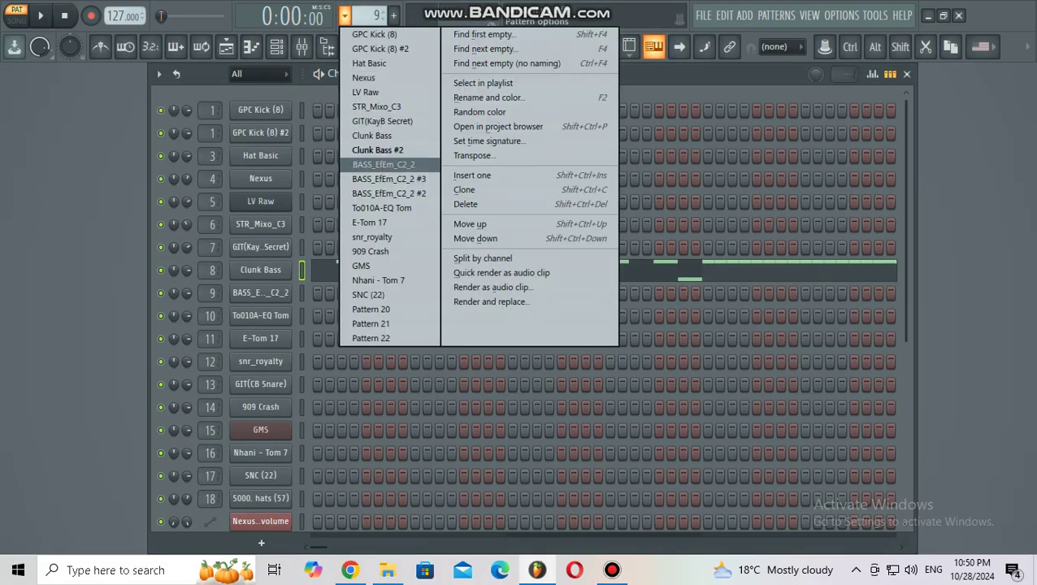
pyautogui.click(383, 164)
pyautogui.click(415, 290)
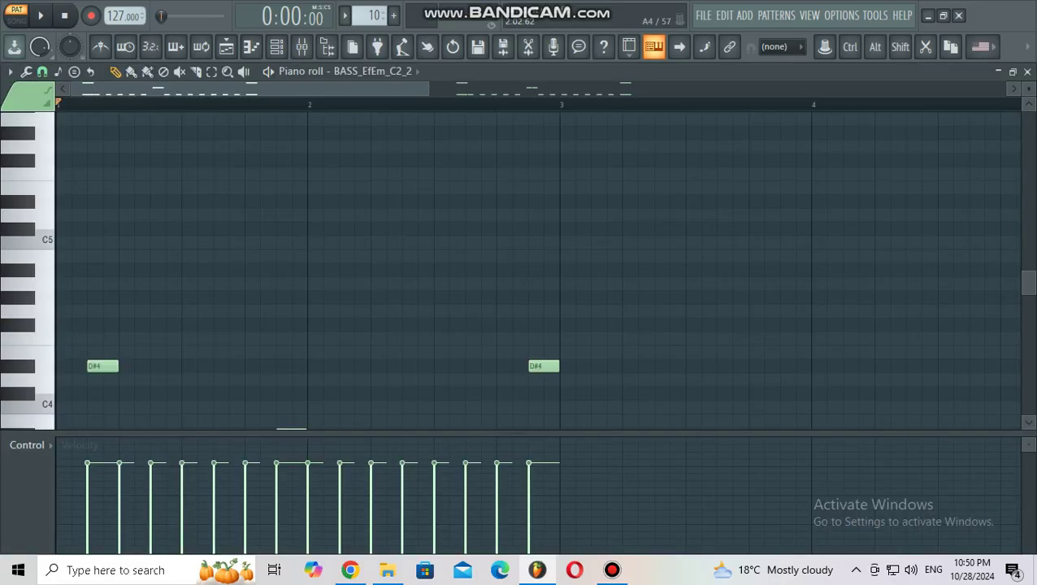
pyautogui.scroll(-6, 415, 291)
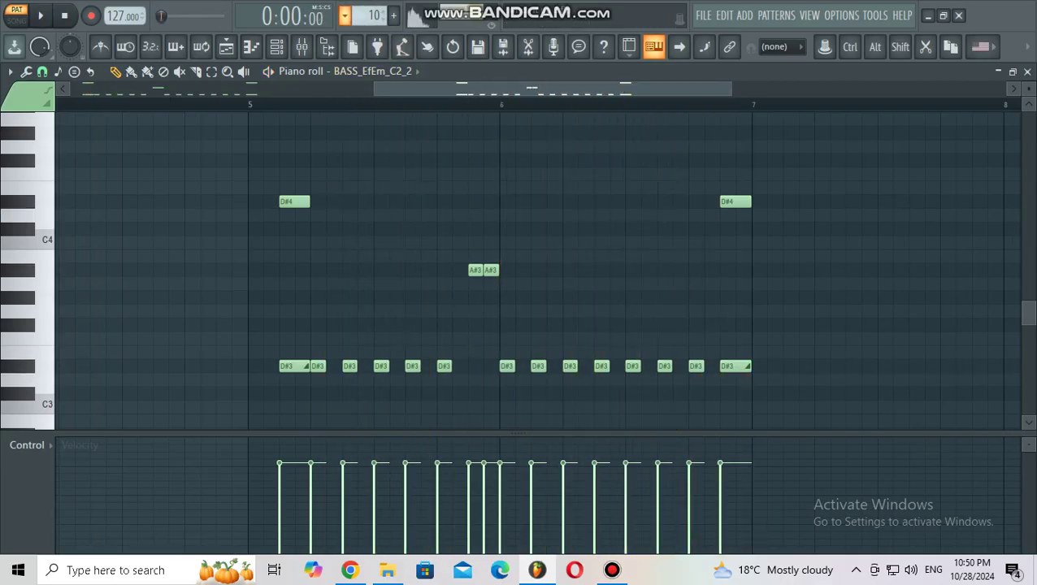
# Step: Play the BASS_EfEm_C2_2 #3 pattern and examine its low and high bass notes across all bars in the piano roll
pyautogui.click(345, 16)
pyautogui.click(390, 179)
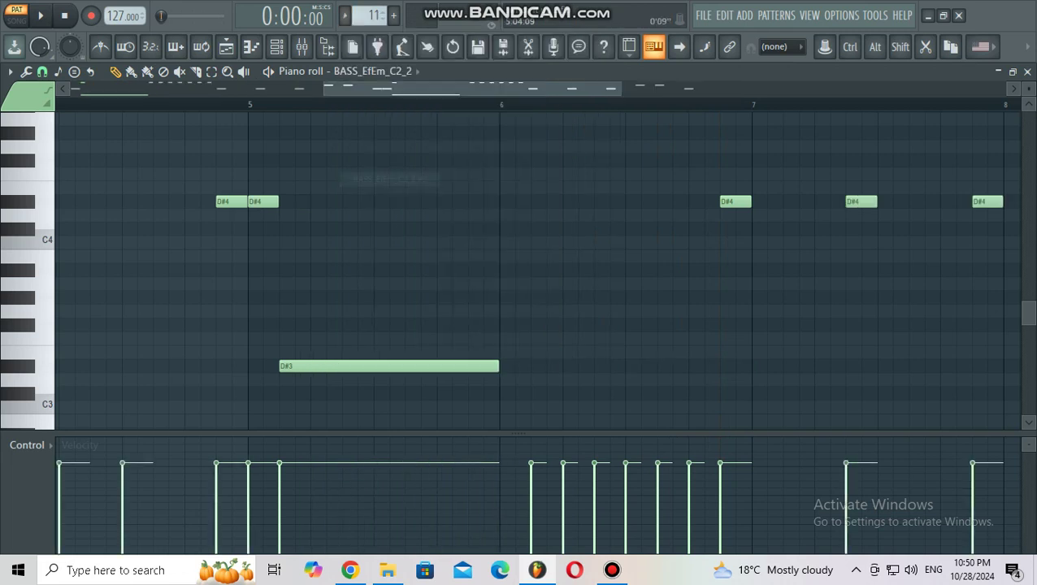
pyautogui.press('space')
pyautogui.scroll(-3, 537, 270)
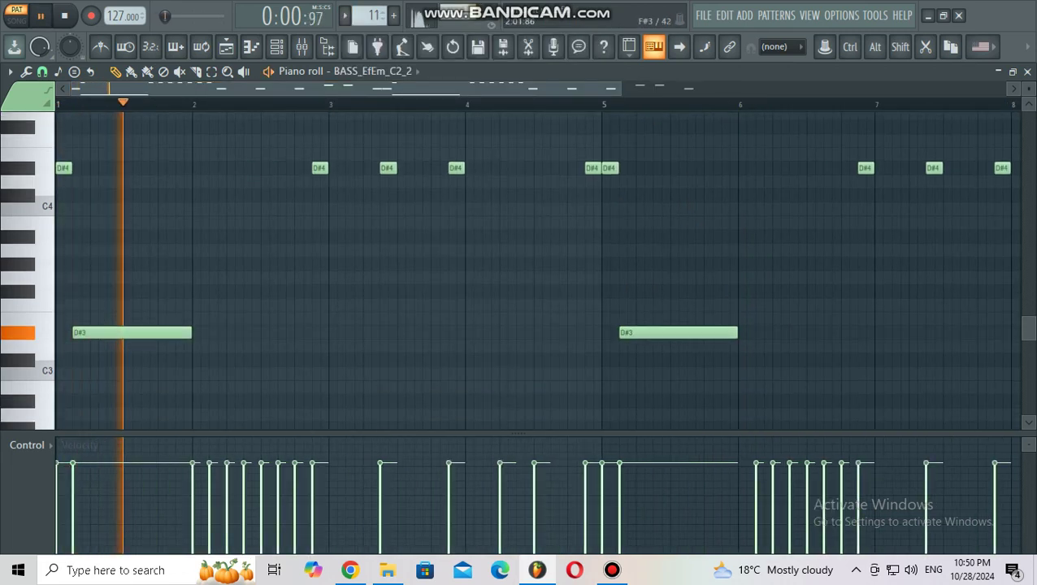
pyautogui.scroll(5, 537, 270)
pyautogui.scroll(2, 537, 269)
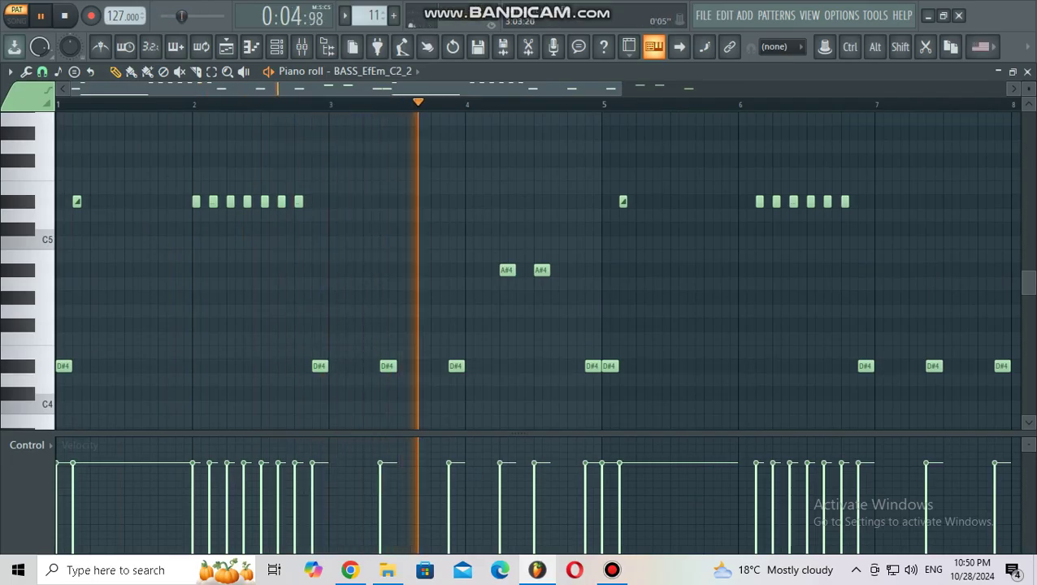
pyautogui.moveTo(347, 89); pyautogui.dragTo(547, 88)
pyautogui.hscroll(1, 537, 268)
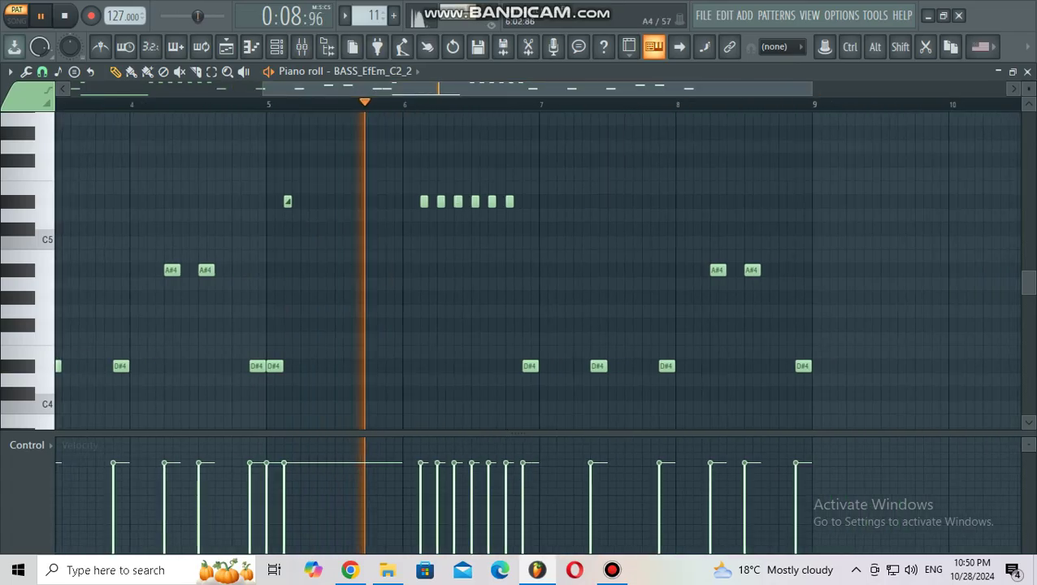
pyautogui.scroll(-4, 439, 134)
pyautogui.scroll(5, 435, 130)
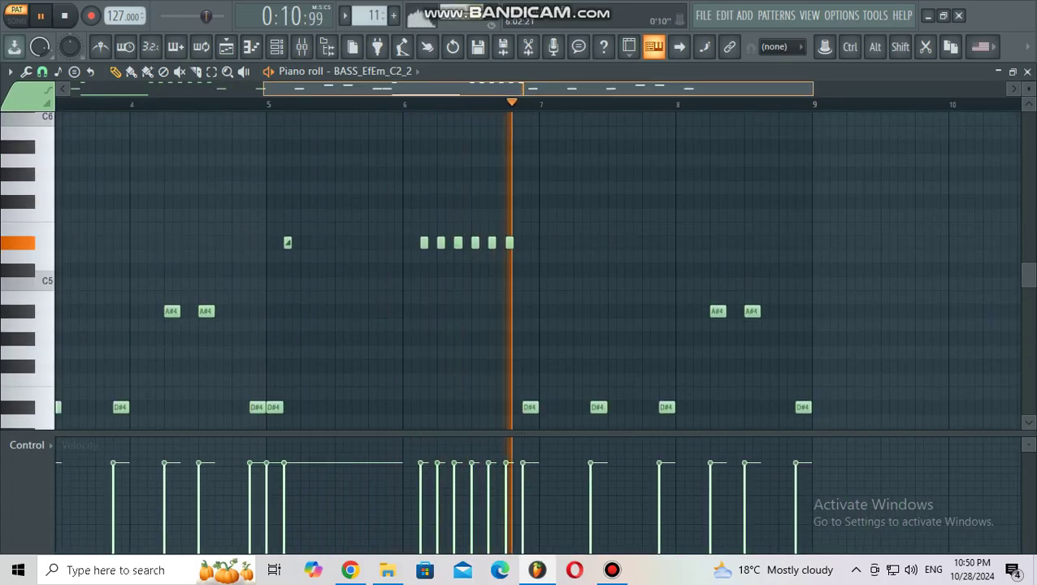
pyautogui.hscroll(2, 536, 268)
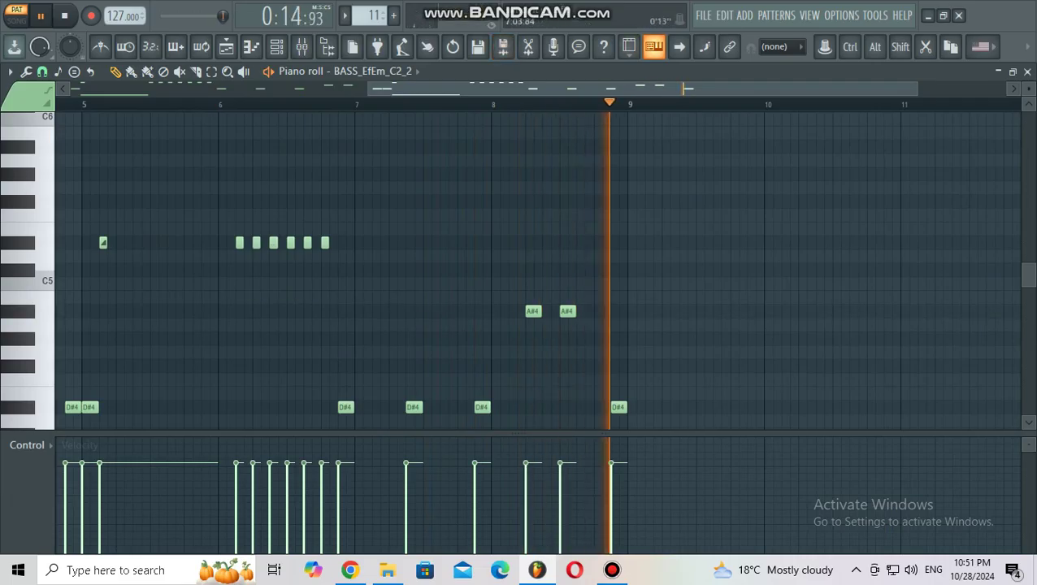
# Step: Switch to the BASS_EfEm_C2_2 #2 pattern and examine its bass notes in the piano roll
pyautogui.click(345, 16)
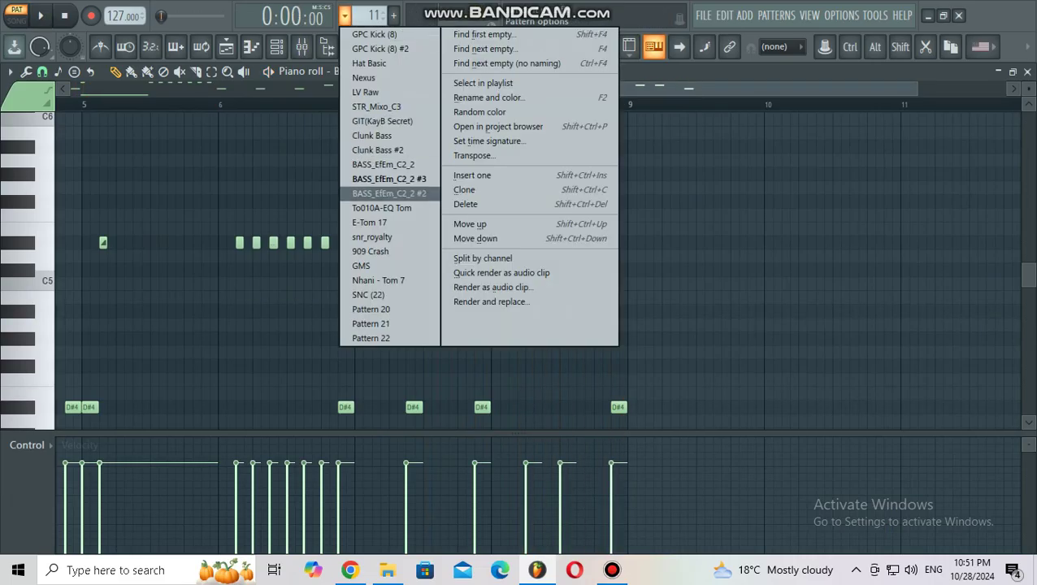
pyautogui.click(388, 193)
pyautogui.scroll(-5, 382, 240)
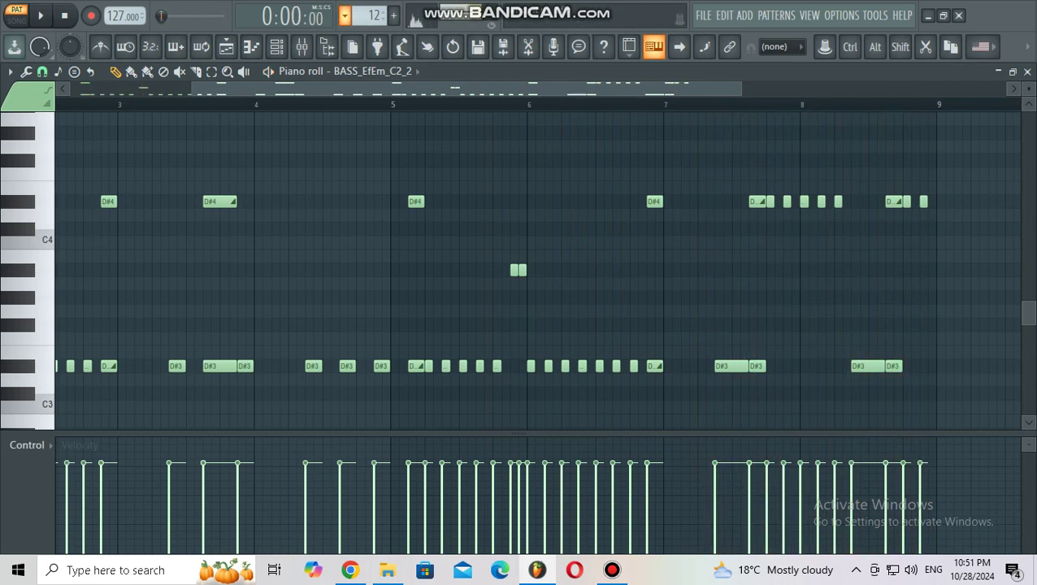
# Step: Play the To010A-EQ Tom pattern and examine its tom hits in that channel's own piano roll
pyautogui.click(344, 15)
pyautogui.click(382, 208)
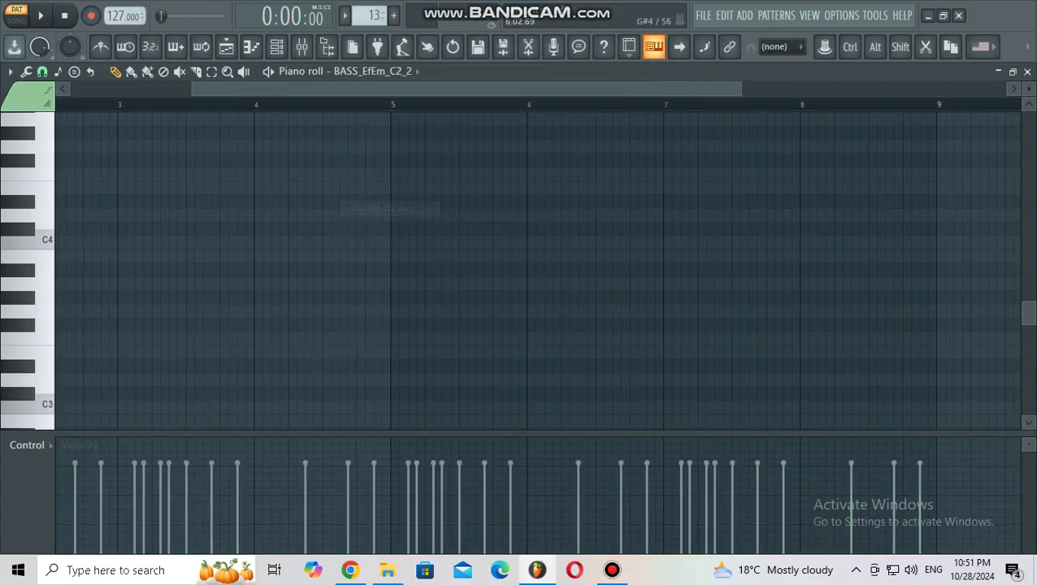
pyautogui.moveTo(559, 89); pyautogui.dragTo(704, 89)
pyautogui.scroll(-6, 533, 268)
pyautogui.press('space')
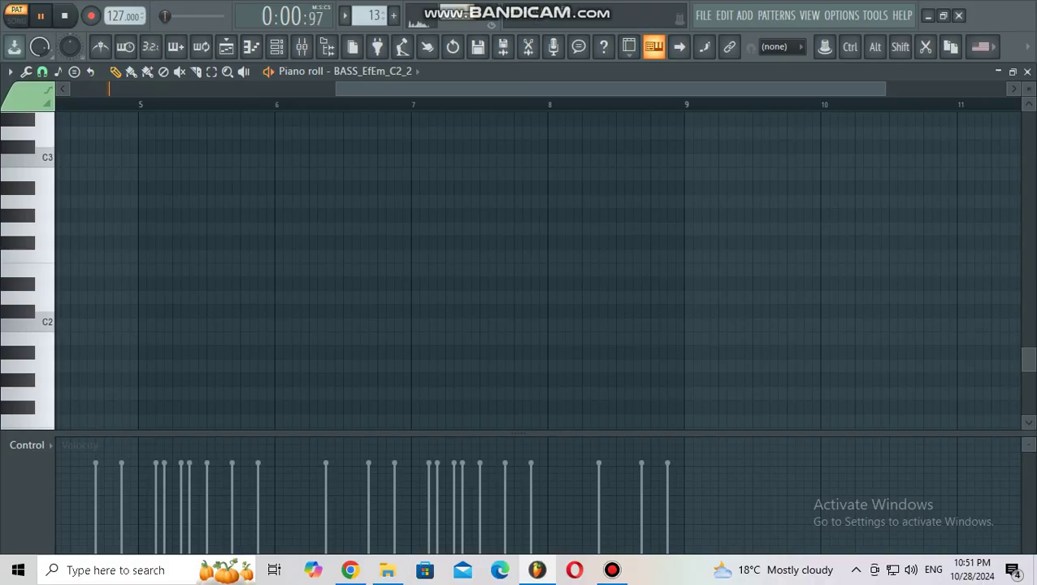
pyautogui.moveTo(610, 89); pyautogui.dragTo(346, 88)
pyautogui.scroll(5, 534, 268)
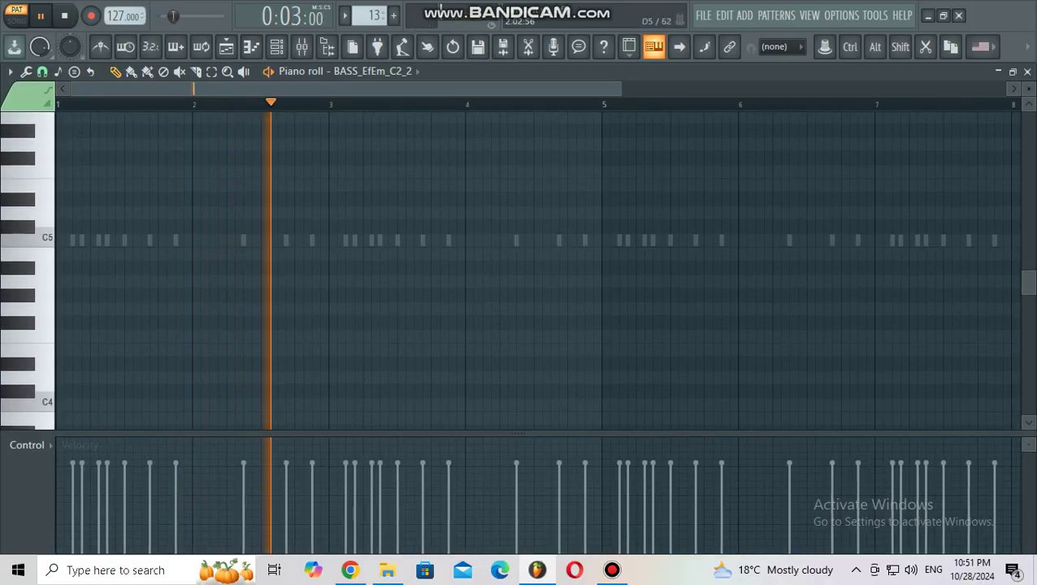
pyautogui.press('Escape')
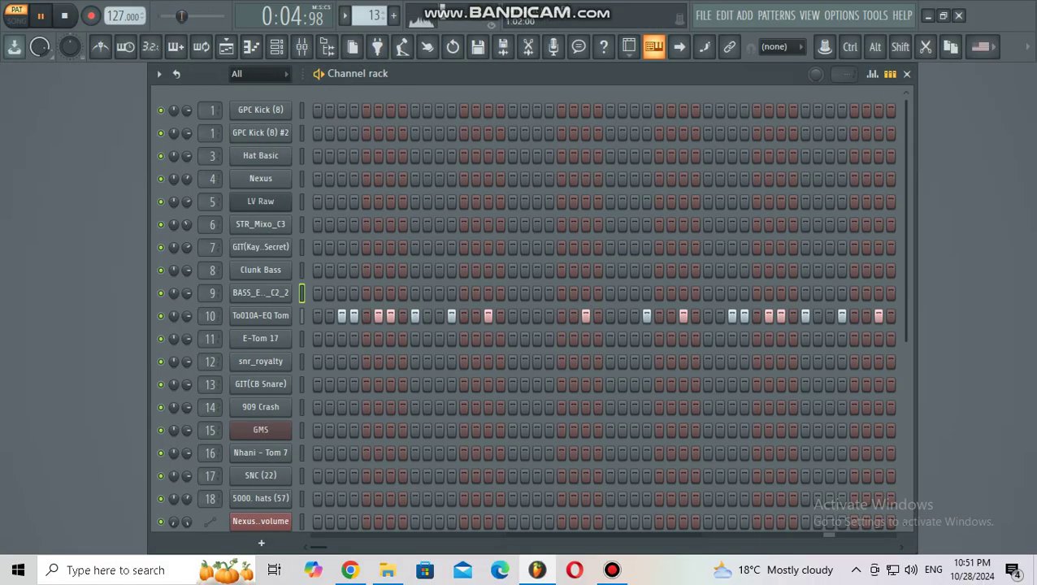
pyautogui.rightClick(232, 309)
pyautogui.click(269, 313)
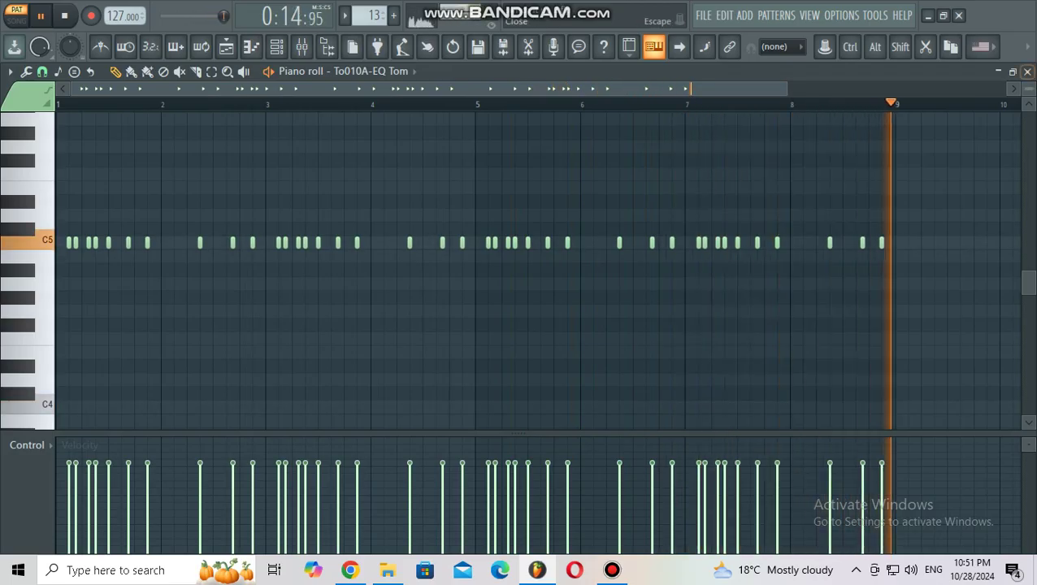
pyautogui.click(1028, 71)
pyautogui.click(64, 15)
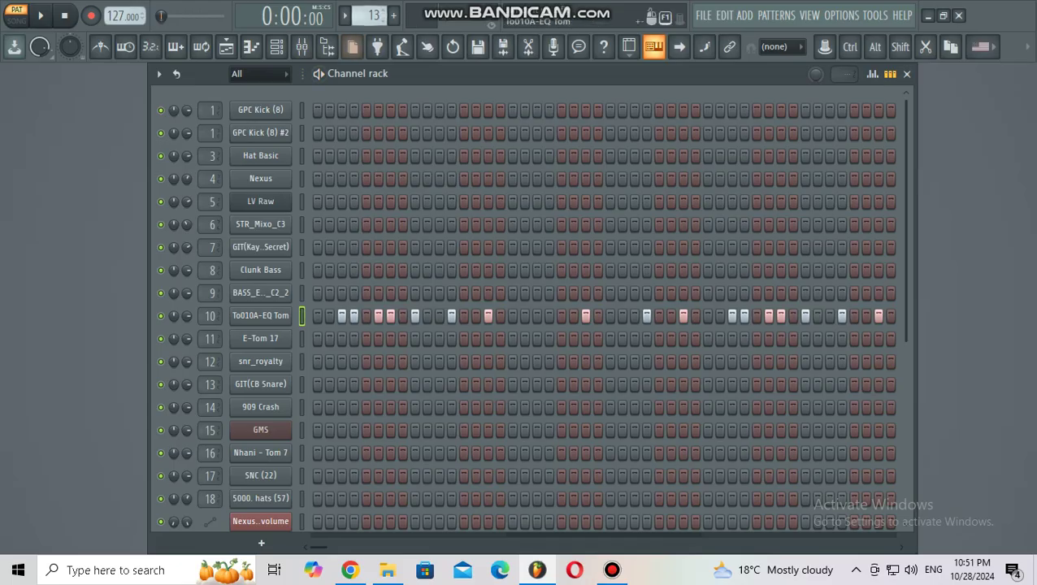
# Step: Play the E-Tom 17 pattern from just before bar 7 and examine its tom notes in the E-Tom 17 piano roll
pyautogui.click(373, 15)
pyautogui.click(383, 222)
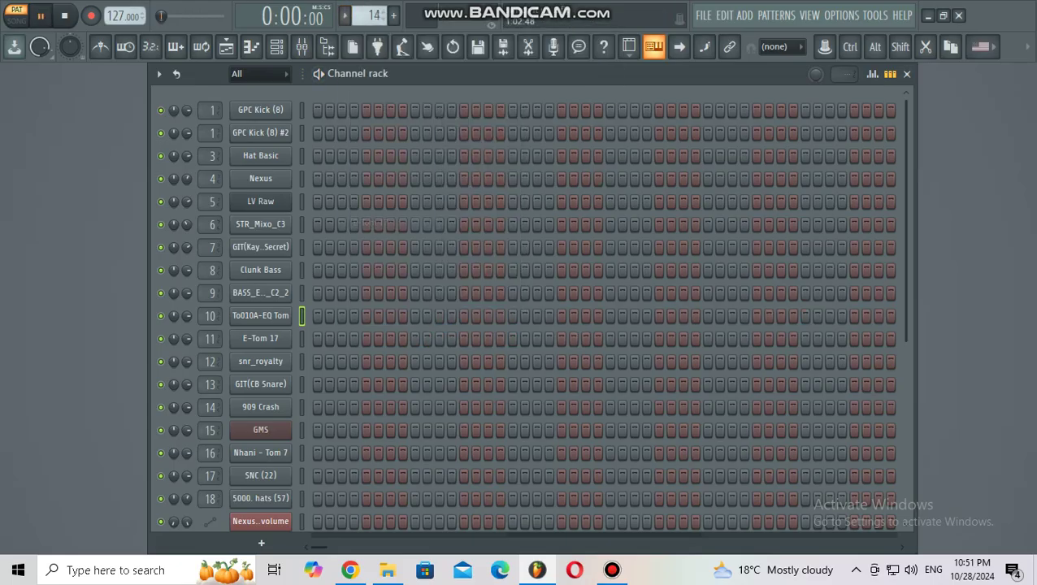
pyautogui.rightClick(260, 316)
pyautogui.click(322, 313)
pyautogui.moveTo(508, 104); pyautogui.dragTo(669, 104)
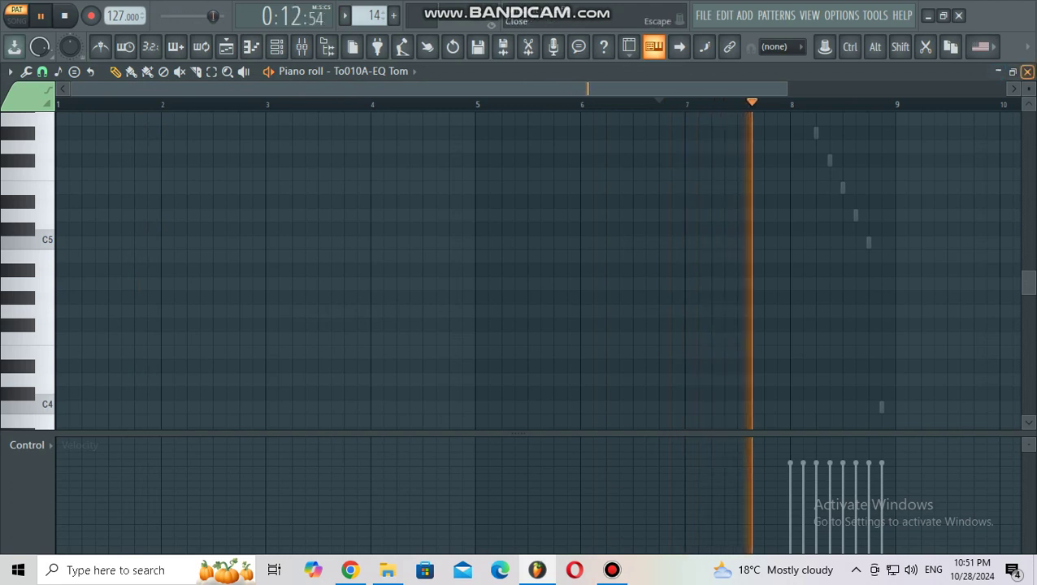
pyautogui.press('F6')
pyautogui.rightClick(302, 338)
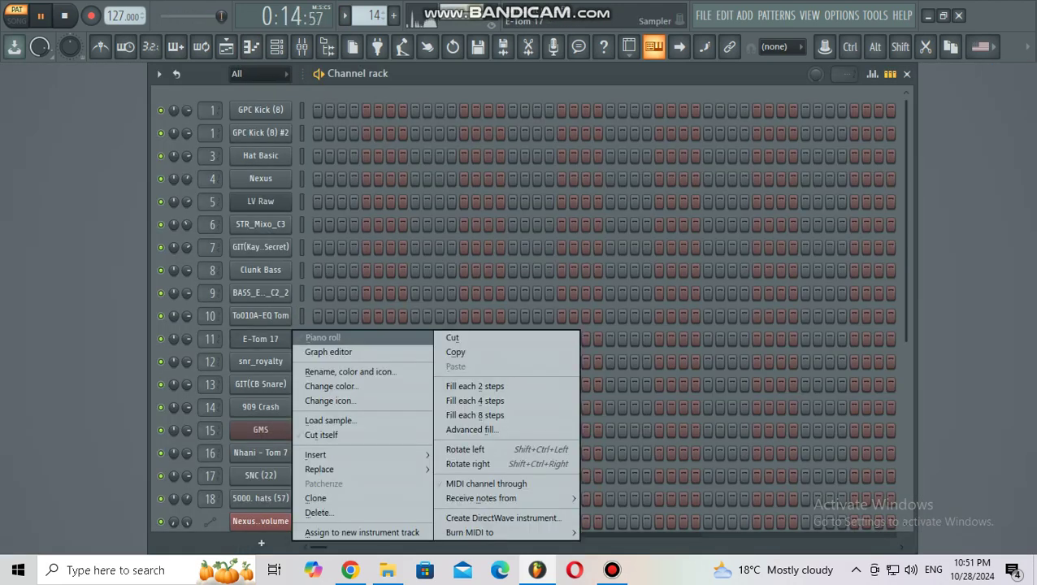
pyautogui.click(321, 338)
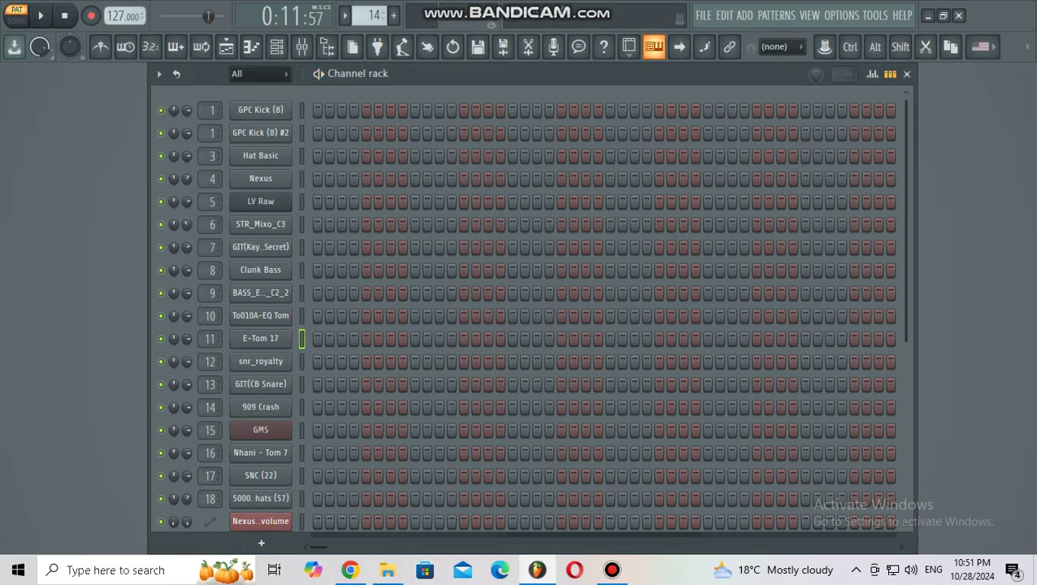
# Step: Play the snr_royalty pattern from its start and examine its two snare channels' steps in the channel rack
pyautogui.click(345, 15)
pyautogui.click(373, 237)
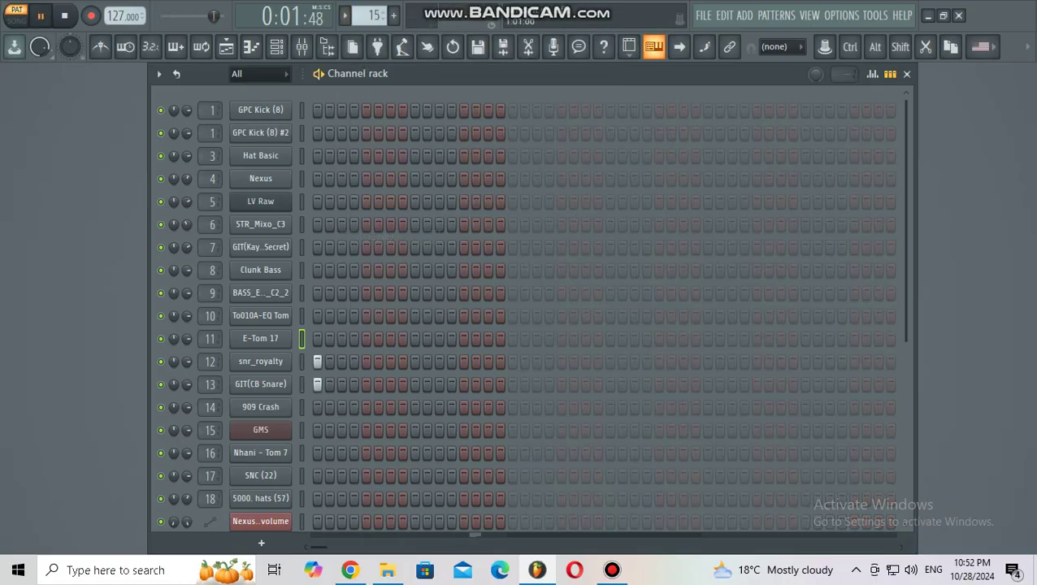
pyautogui.press('space')
pyautogui.press('space')
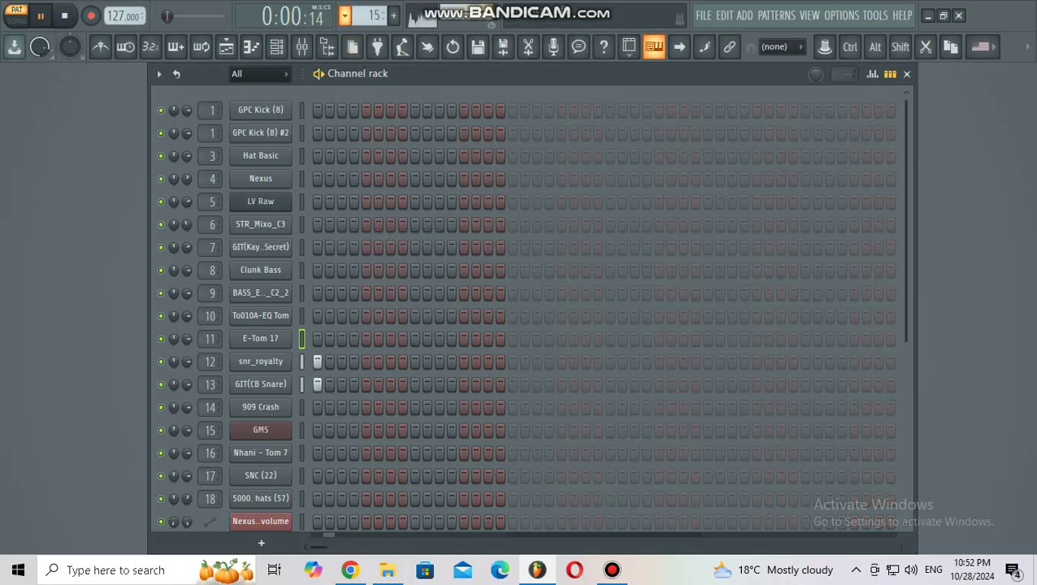
# Step: Play the 909 Crash pattern and examine its crash hits in the piano roll
pyautogui.click(373, 16)
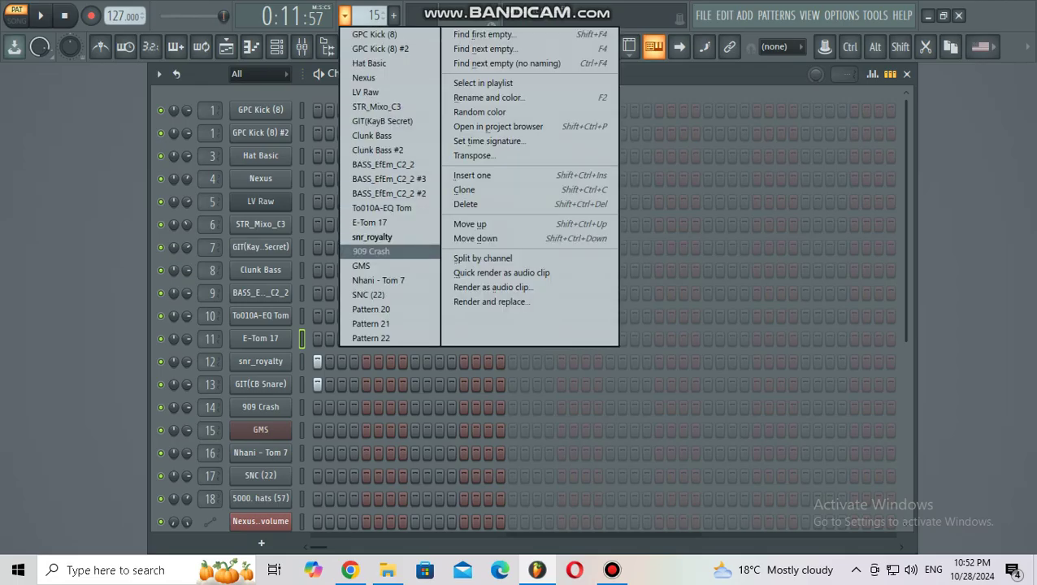
pyautogui.click(371, 251)
pyautogui.rightClick(286, 384)
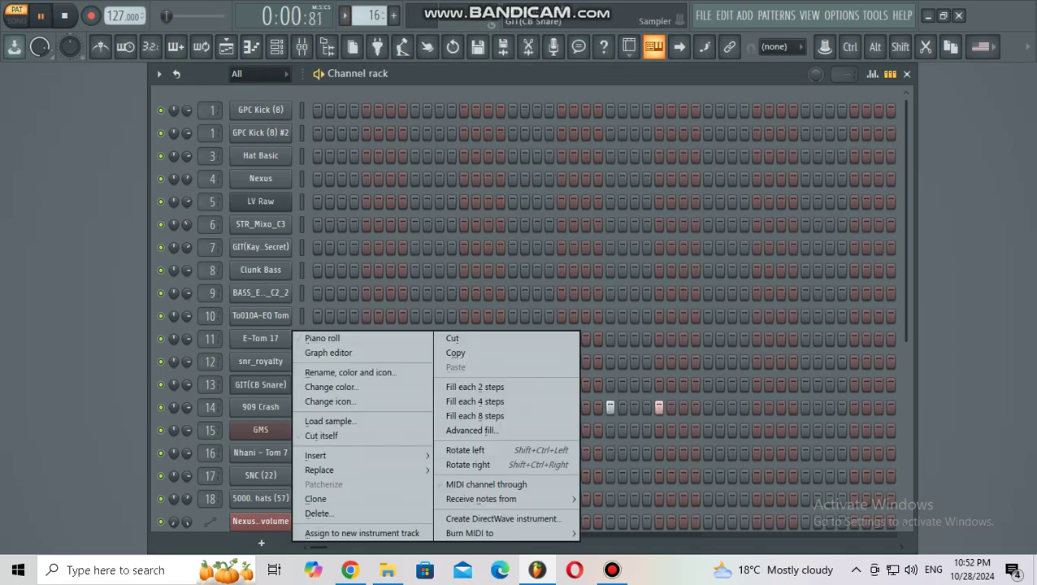
pyautogui.click(322, 338)
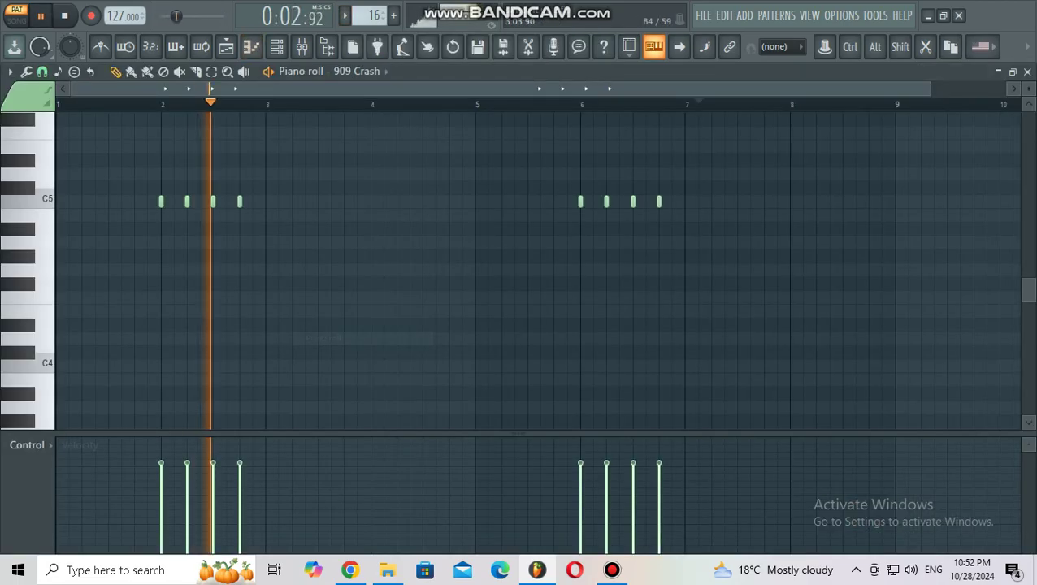
pyautogui.scroll(-4, 289, 242)
pyautogui.scroll(3, 390, 195)
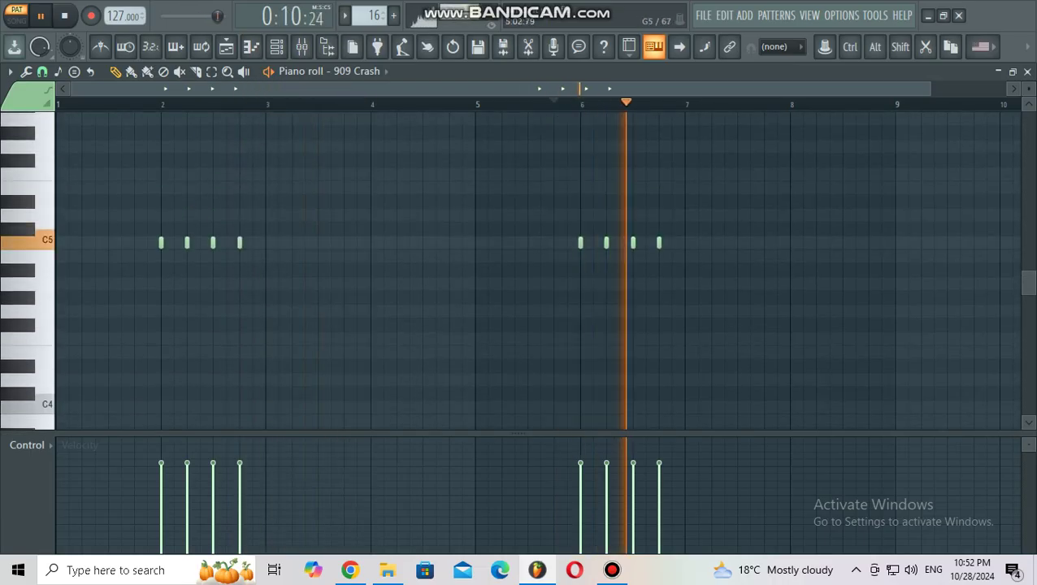
pyautogui.press('Escape')
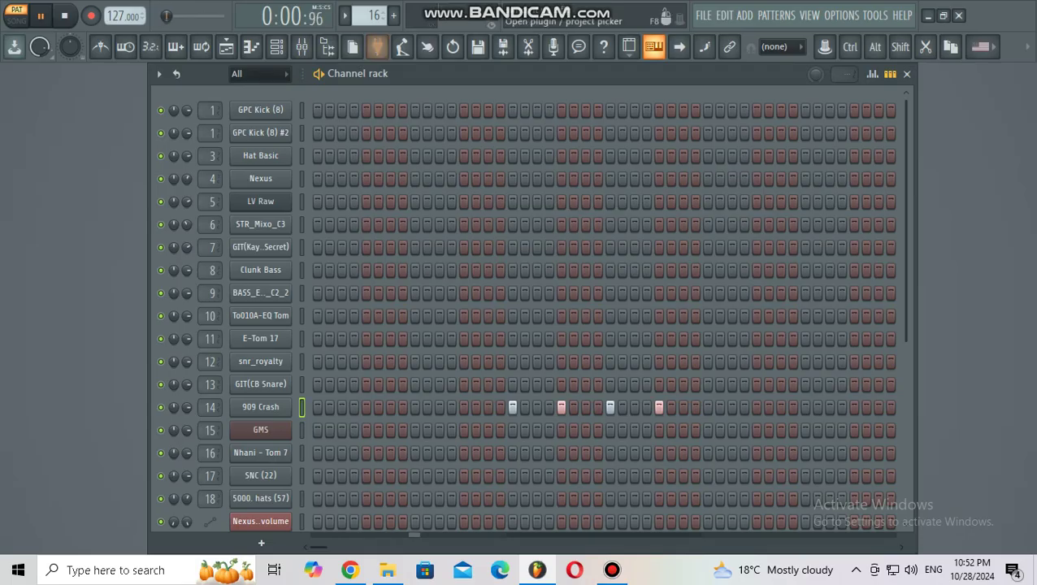
# Step: Play the GMS pattern and examine its long sustained notes in the piano roll
pyautogui.click(345, 15)
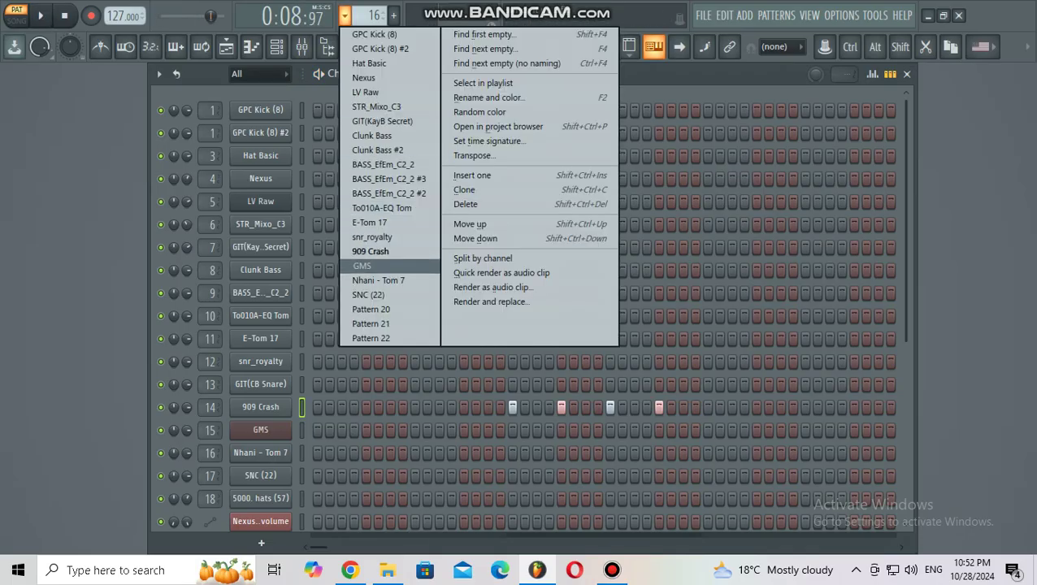
pyautogui.click(362, 266)
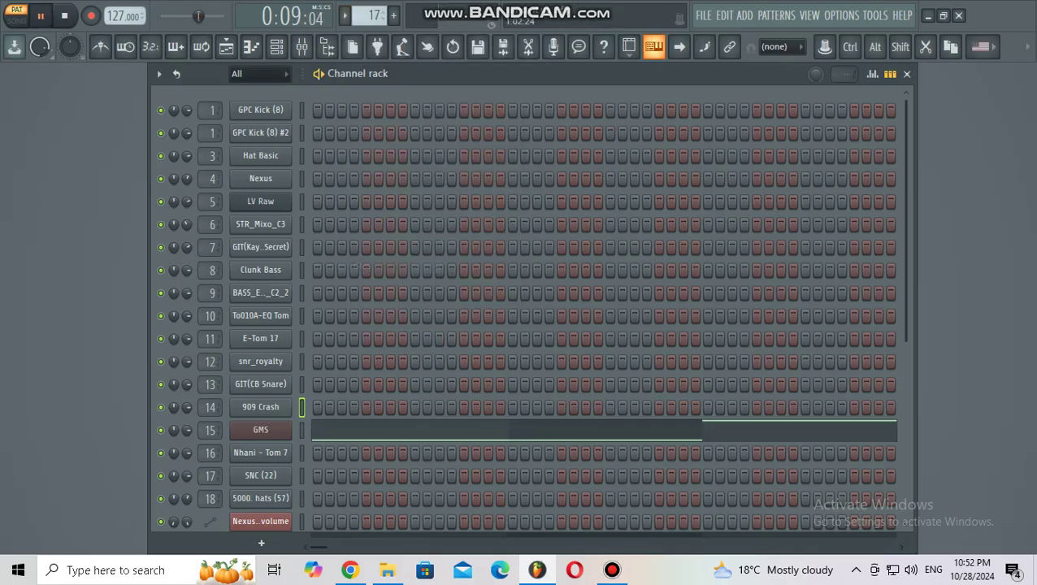
pyautogui.press('F7')
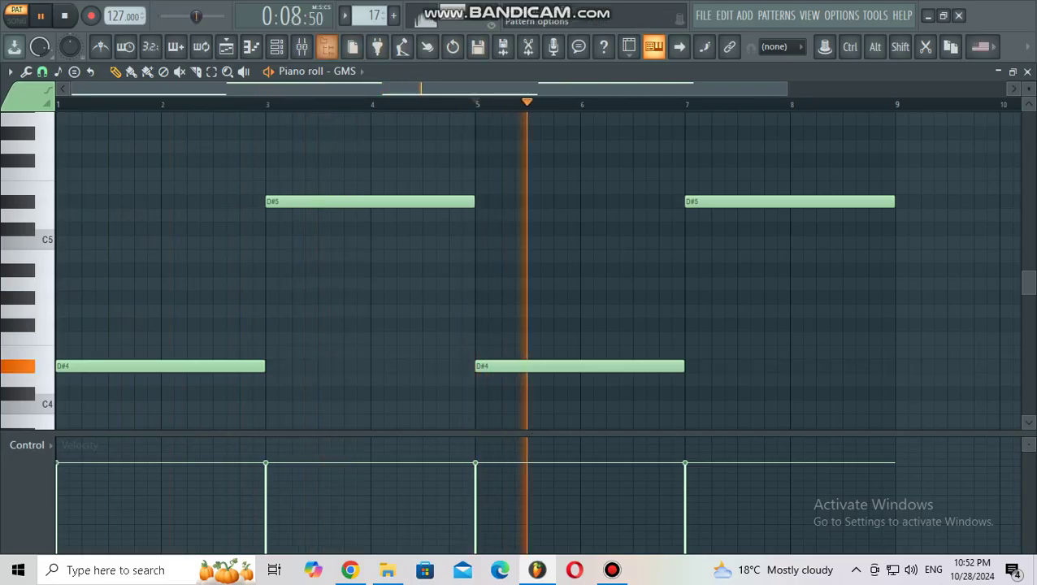
pyautogui.press('space')
# Step: Play the Nhani - Tom 7 pattern and examine its tom hits in the channel rack and the piano roll
pyautogui.click(344, 16)
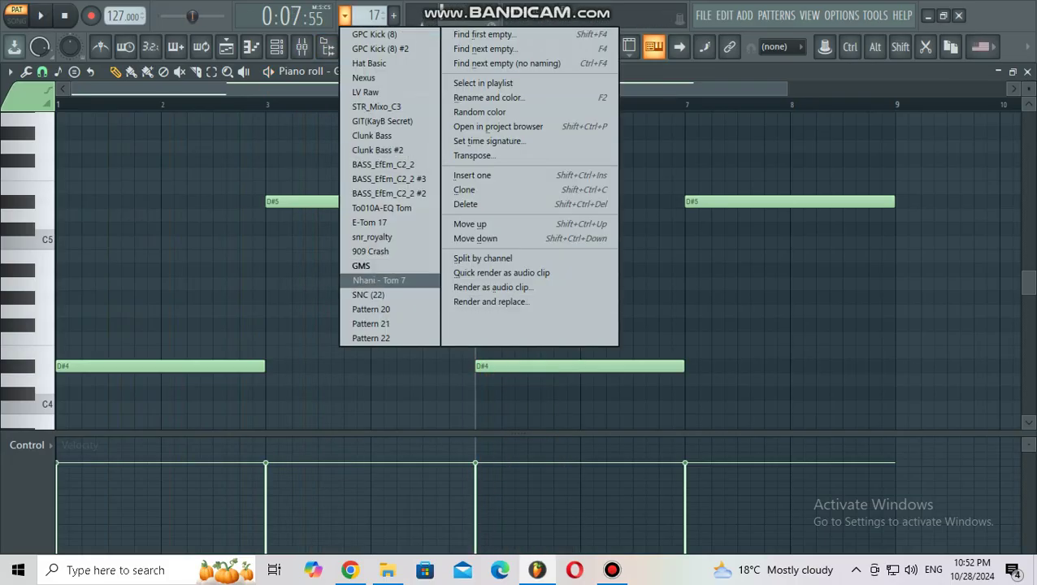
pyautogui.click(390, 280)
pyautogui.press('space')
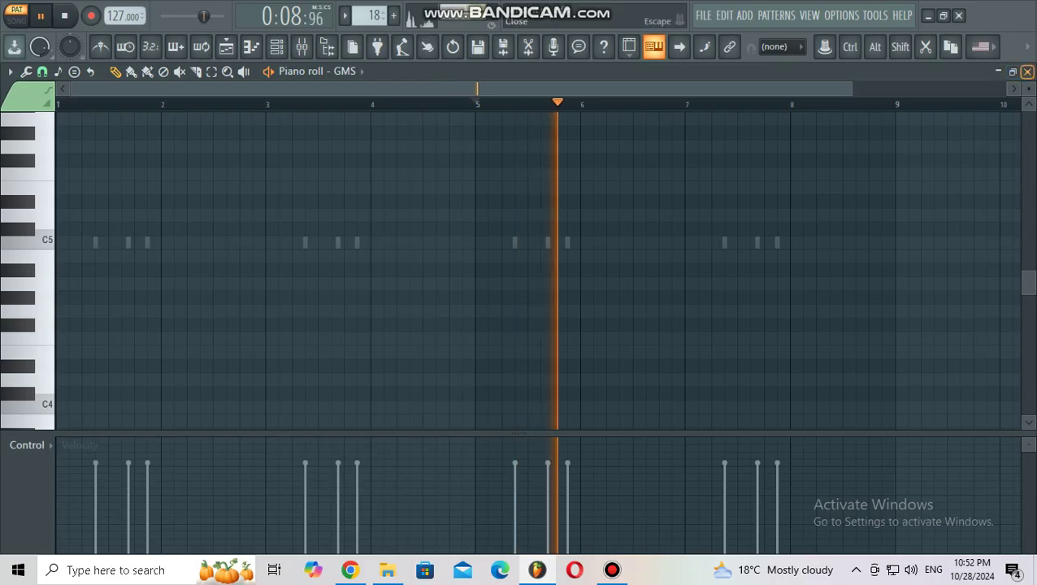
pyautogui.press('F6')
pyautogui.scroll(-3, 529, 309)
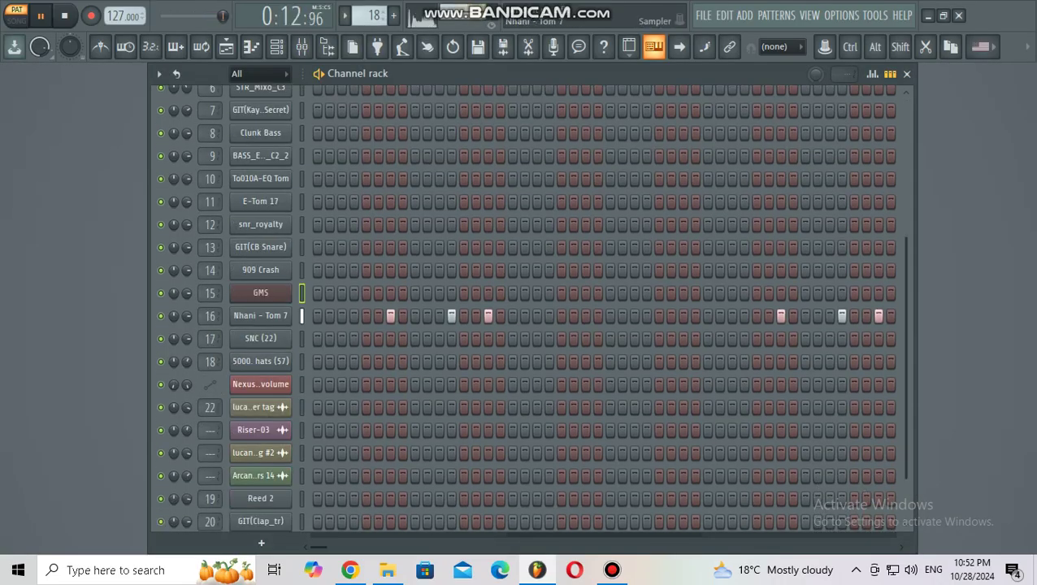
pyautogui.rightClick(295, 313)
pyautogui.click(323, 314)
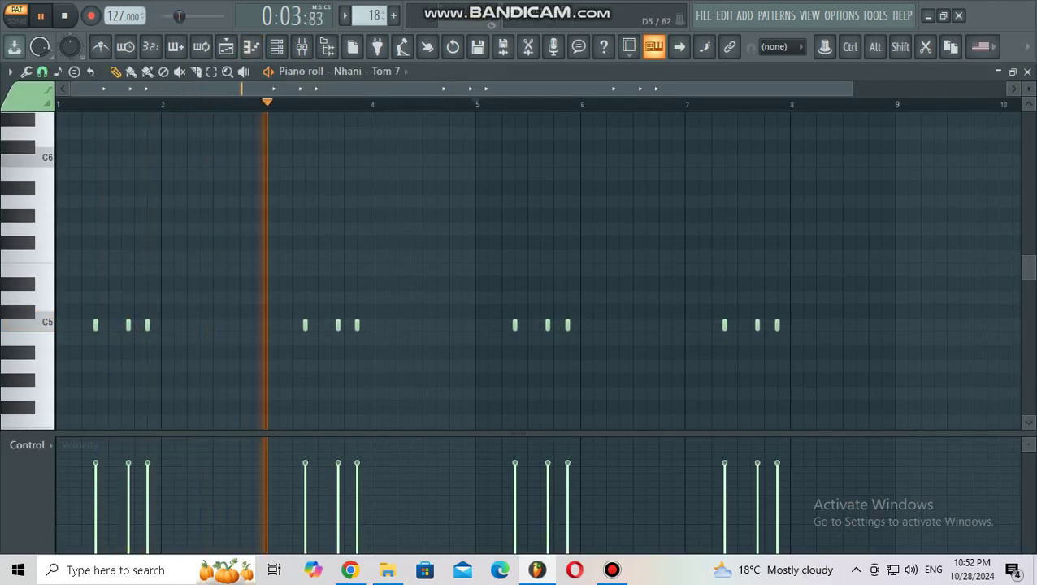
# Step: Play the SNC (22) pattern and examine its snare steps in the channel rack
pyautogui.click(374, 15)
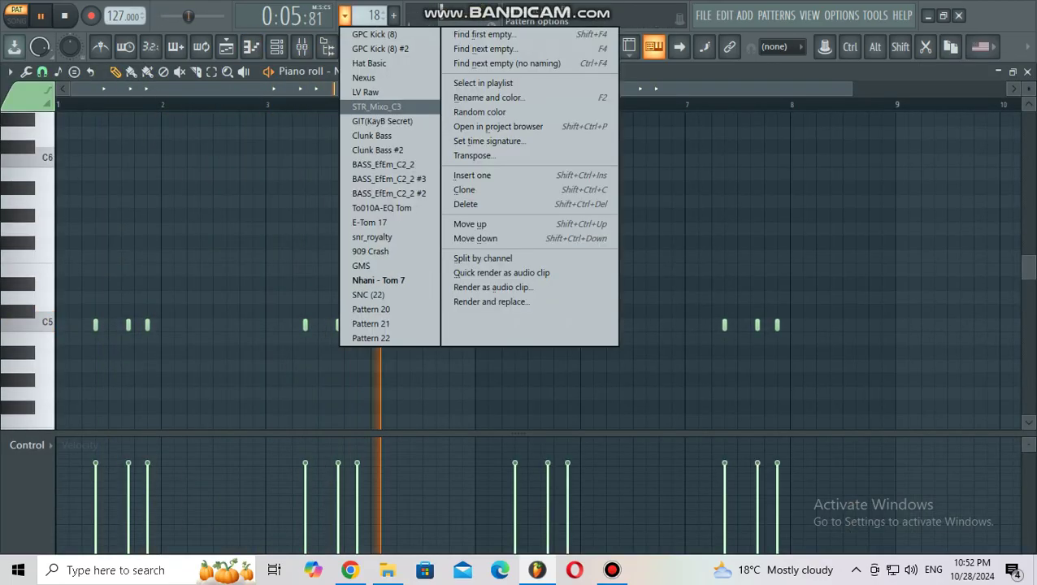
pyautogui.click(390, 294)
pyautogui.press('space')
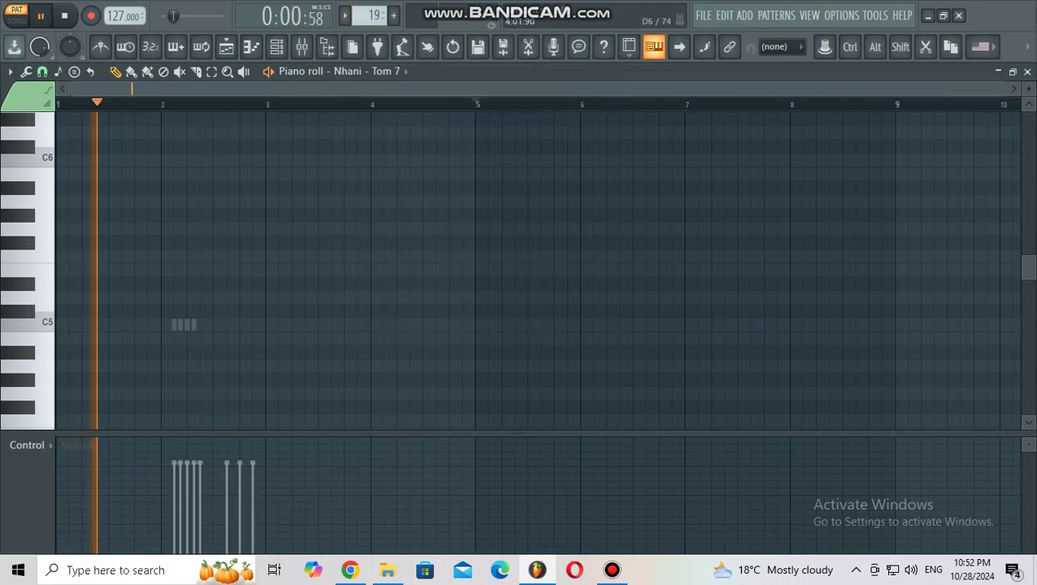
pyautogui.scroll(-3, 536, 268)
pyautogui.press('F6')
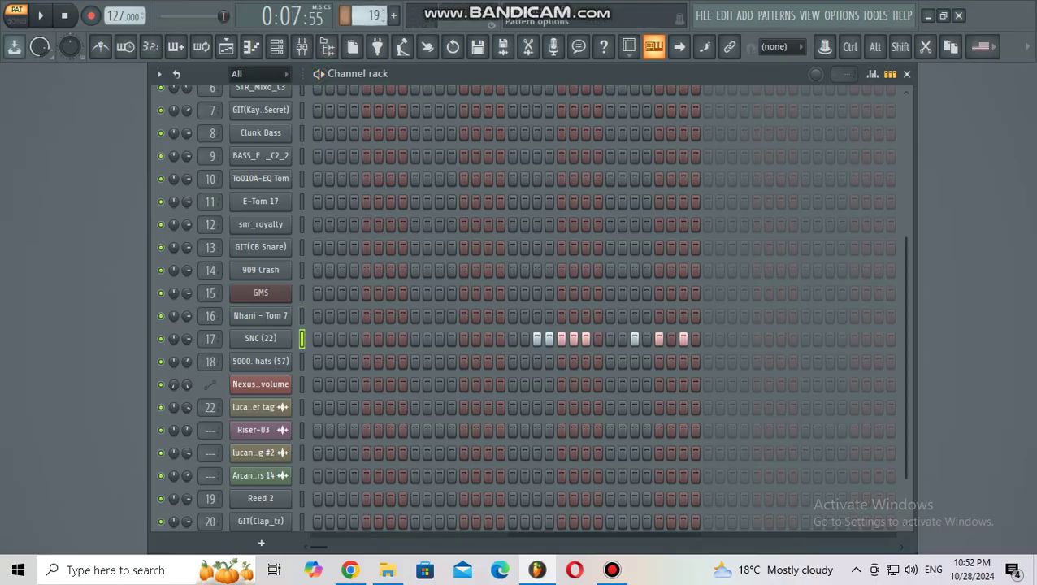
# Step: Play Pattern 20 from its start and examine the 5000. hats (57) notes in the piano roll
pyautogui.click(374, 15)
pyautogui.click(382, 323)
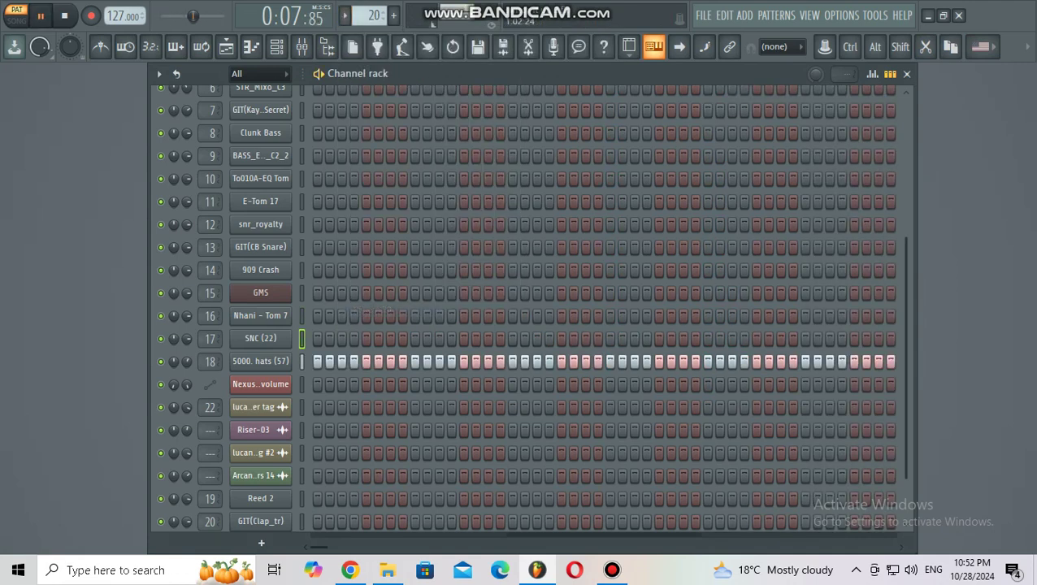
pyautogui.rightClick(260, 361)
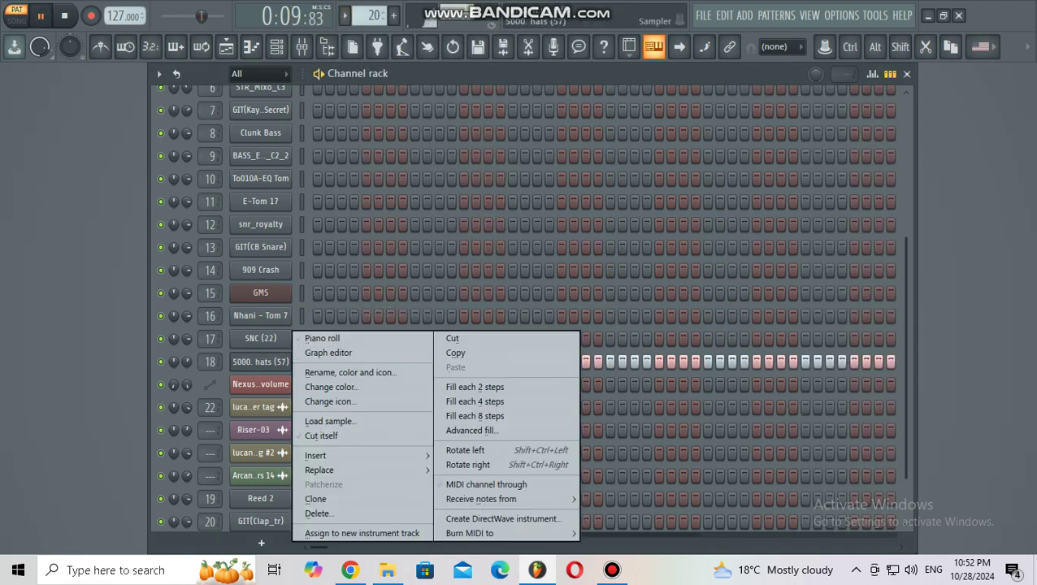
pyautogui.click(313, 333)
pyautogui.moveTo(452, 104); pyautogui.dragTo(57, 104)
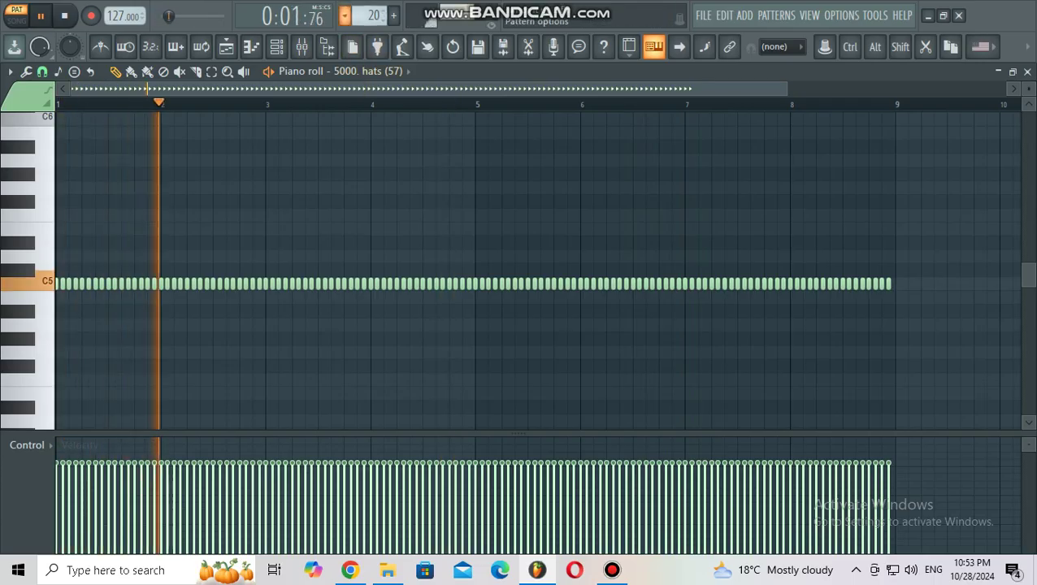
pyautogui.press('space')
# Step: Play Pattern 21 briefly and view the Fruity DX10 settings of its Reed 2 channel
pyautogui.click(344, 15)
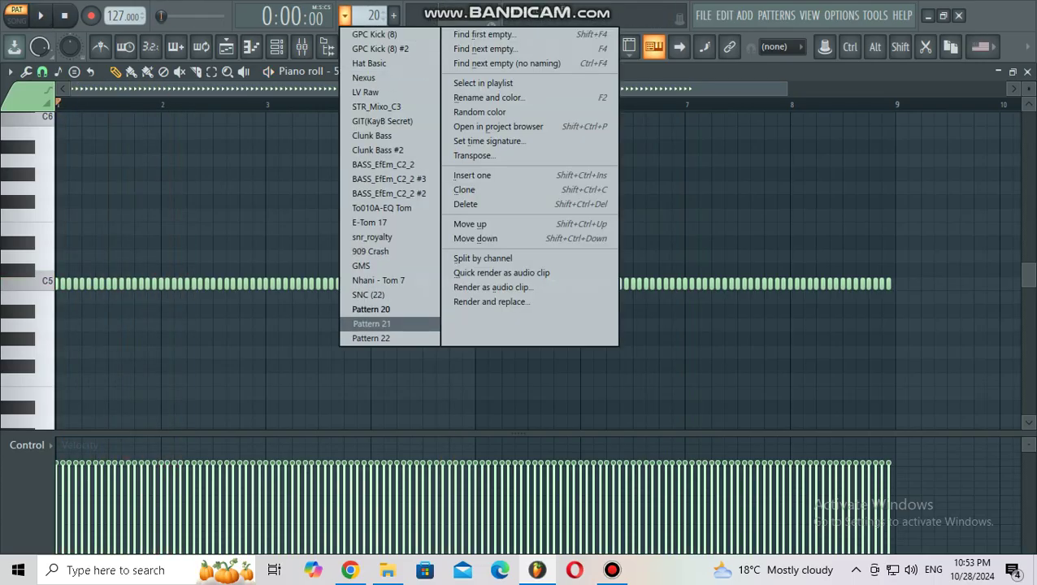
pyautogui.click(370, 324)
pyautogui.press('space')
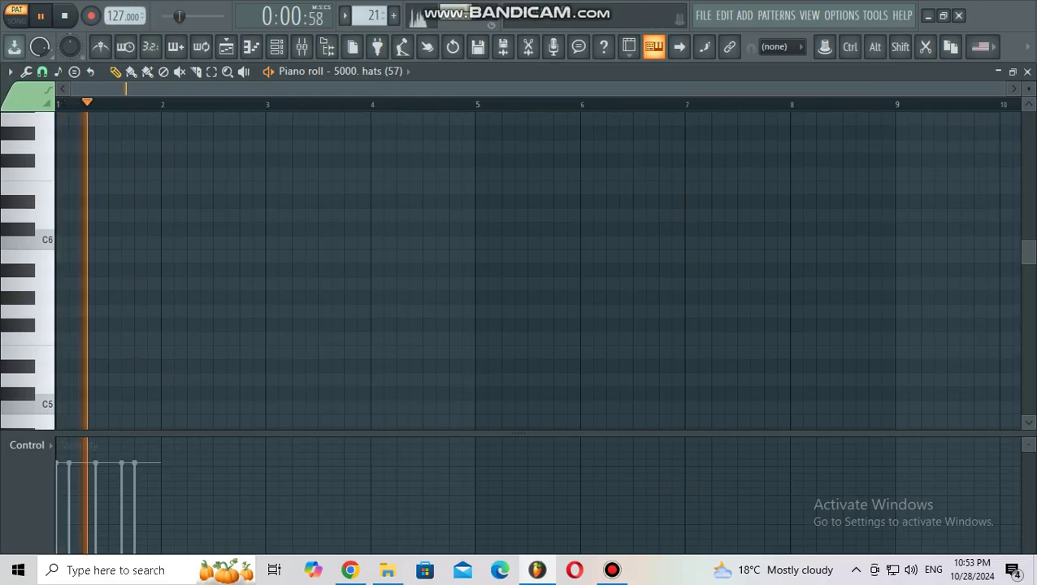
pyautogui.press('space')
pyautogui.press('F6')
pyautogui.click(260, 499)
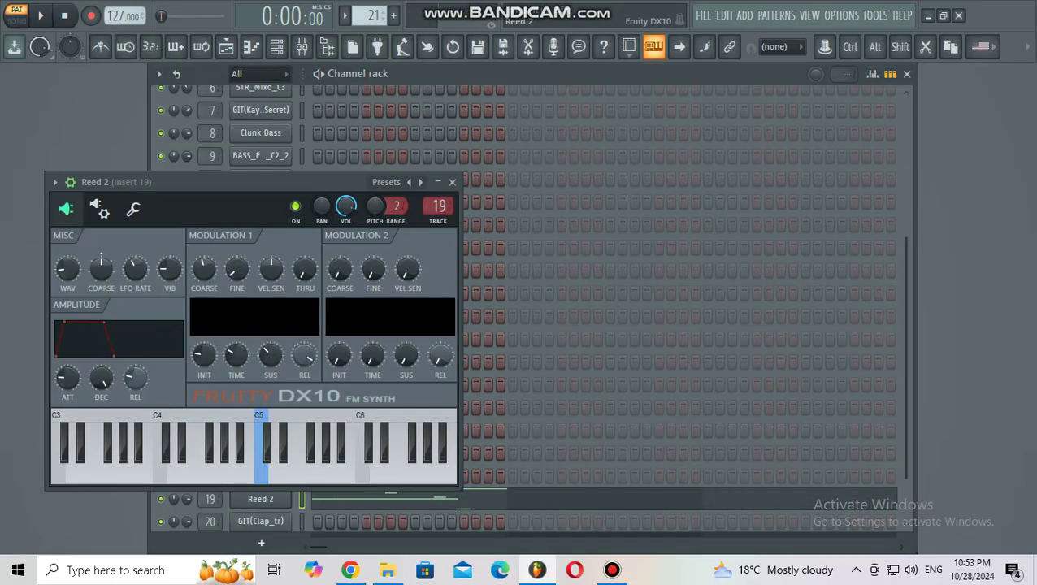
pyautogui.click(453, 182)
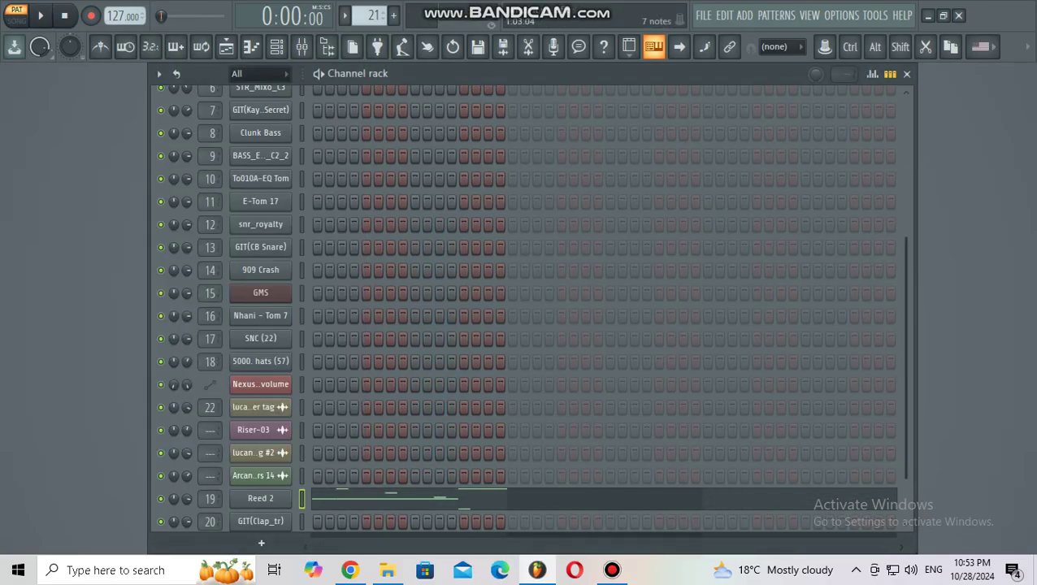
# Step: Examine Pattern 21's Reed 2 notes in the piano roll while playing the pattern
pyautogui.click(412, 499)
pyautogui.scroll(-4, 418, 380)
pyautogui.press('space')
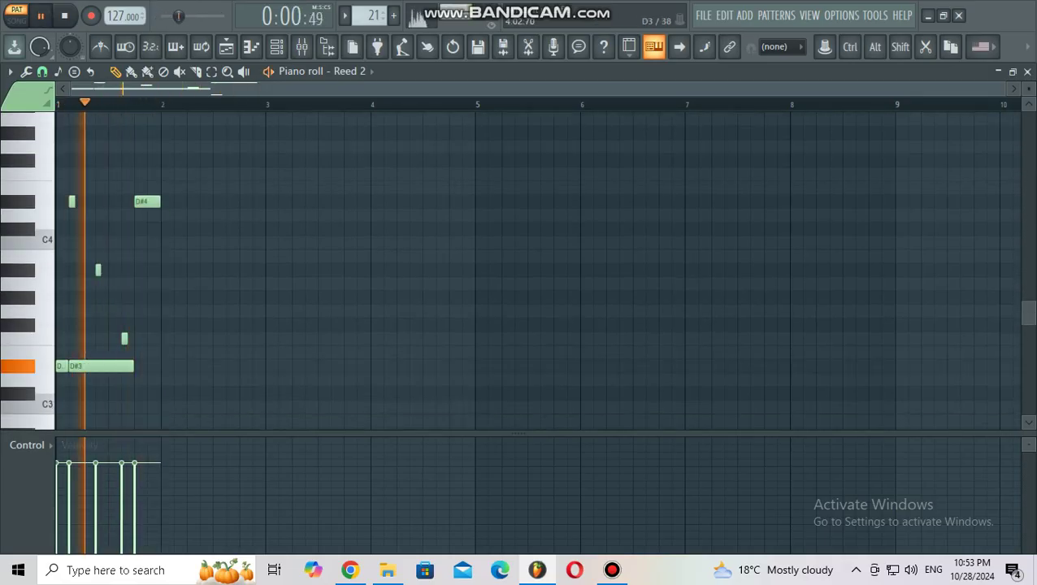
pyautogui.scroll(-4, 536, 269)
pyautogui.press('space')
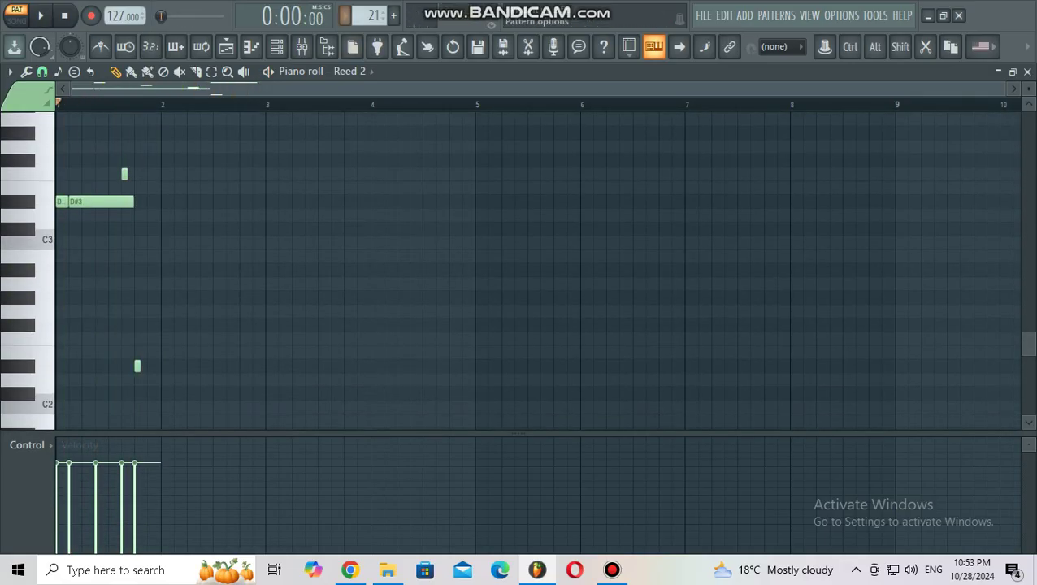
# Step: Play Pattern 22 and examine the GIT(Clap_tr) and GIT(Ramm kick) steps in the channel rack
pyautogui.click(345, 16)
pyautogui.click(382, 339)
pyautogui.scroll(-3, 382, 346)
pyautogui.press('space')
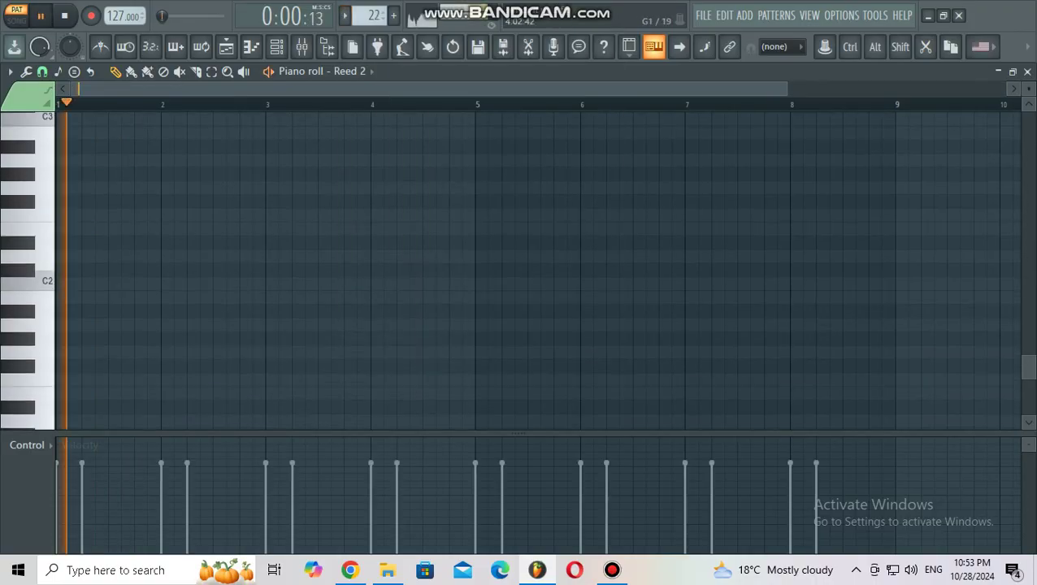
pyautogui.press('F6')
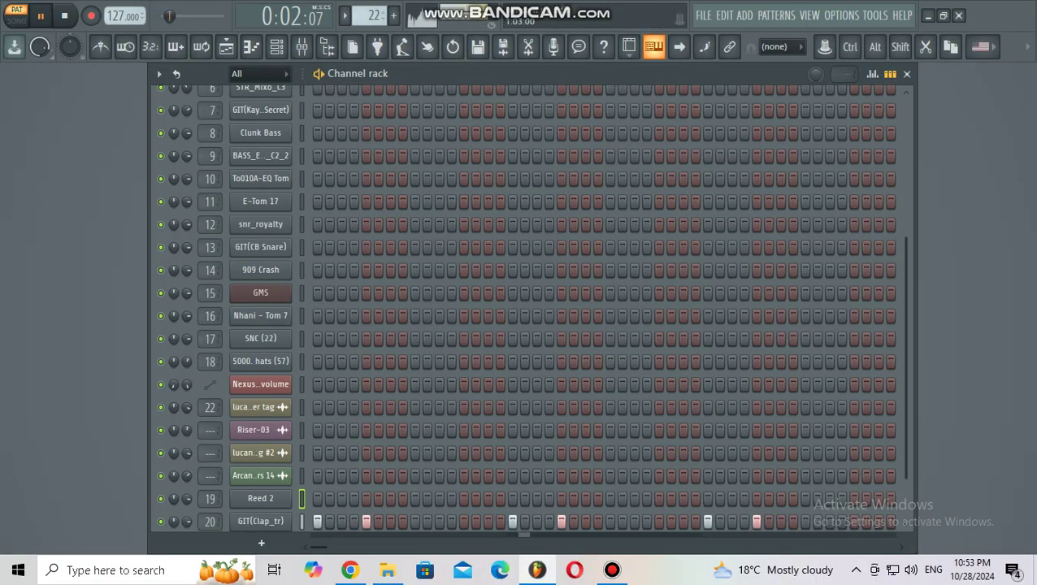
pyautogui.scroll(-2, 532, 309)
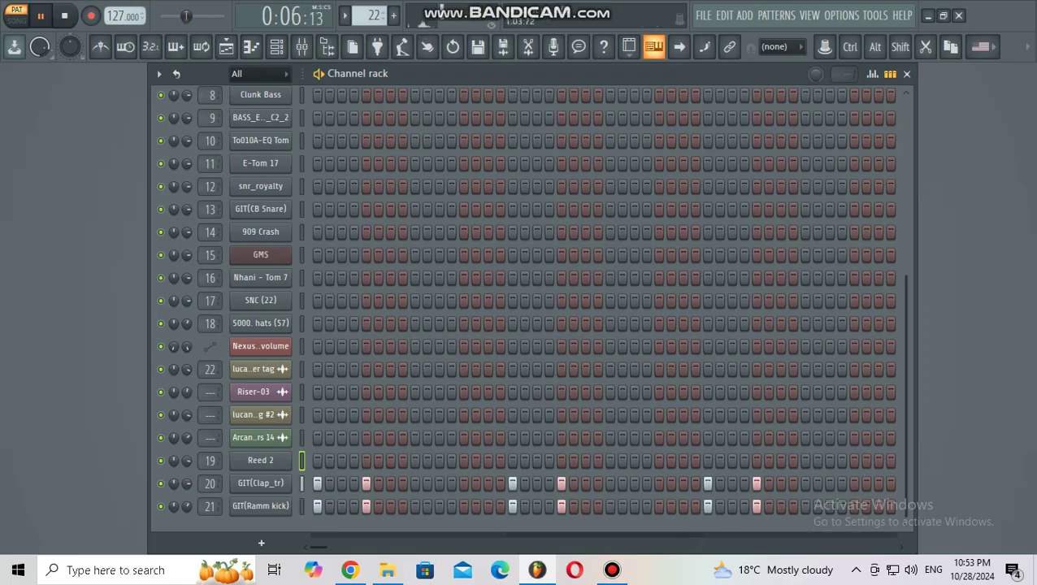
pyautogui.press('space')
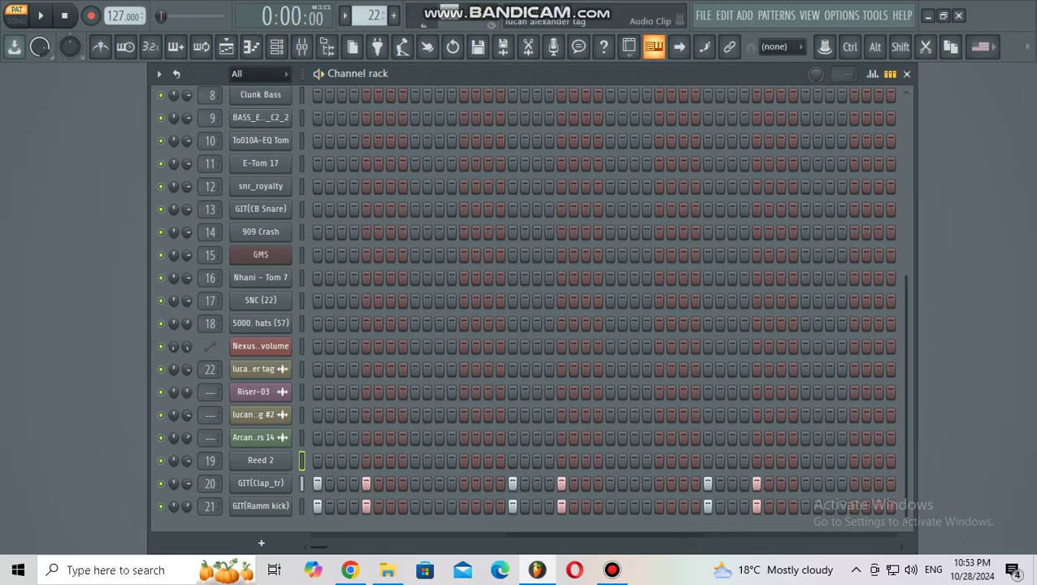
# Step: View the sample settings and waveform of the vocal tag audio clip routed to mixer track 22
pyautogui.click(253, 368)
pyautogui.moveTo(325, 282); pyautogui.dragTo(335, 152)
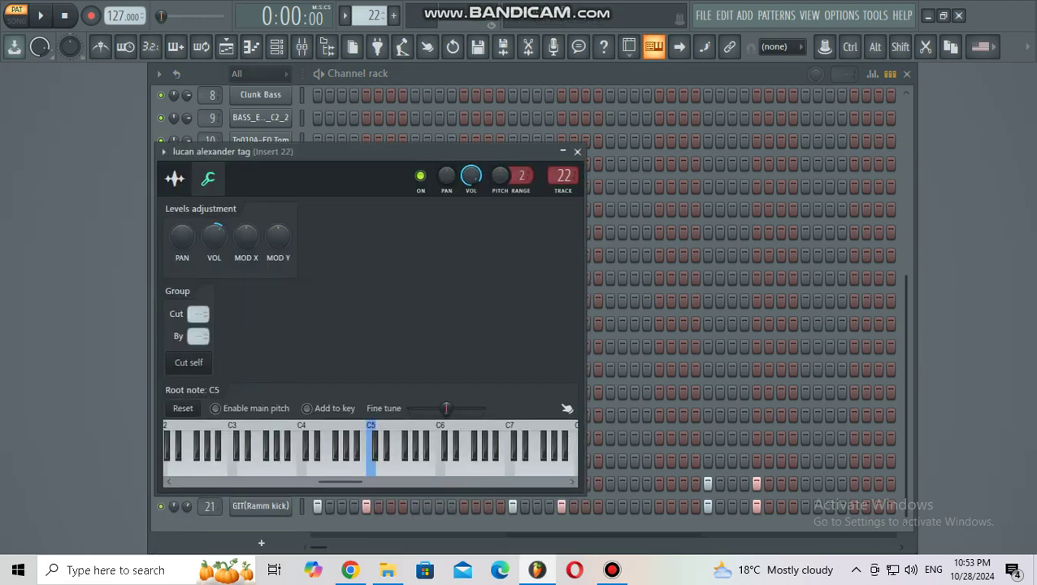
pyautogui.click(174, 179)
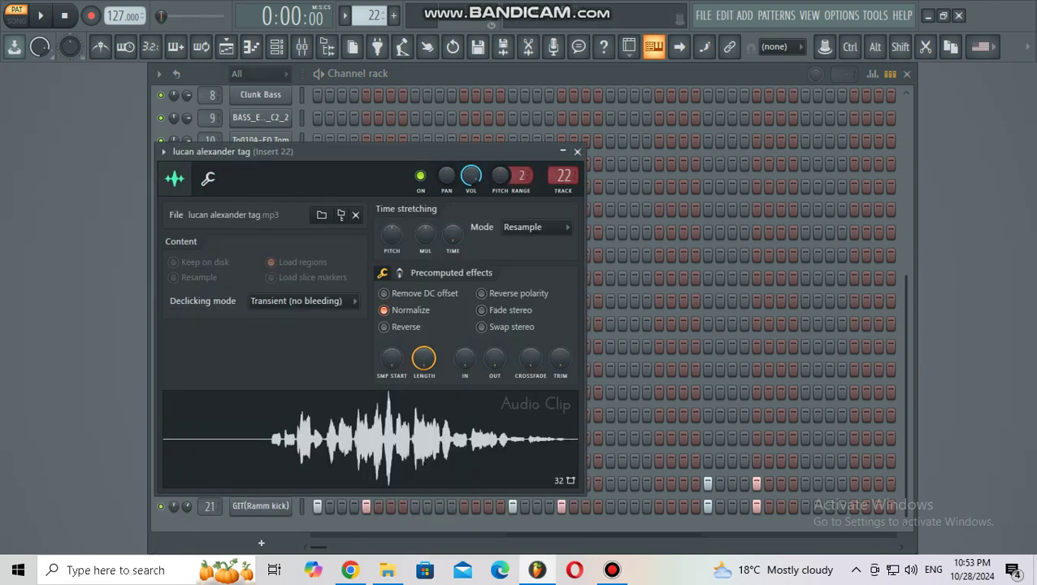
pyautogui.click(577, 152)
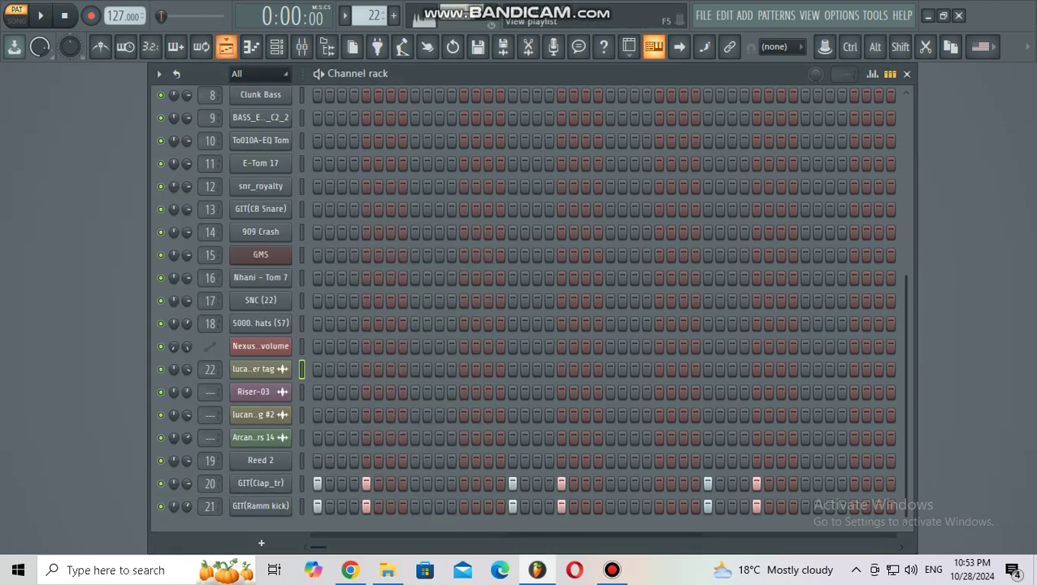
# Step: Open the playlist and survey how the pattern and audio clips are arranged across tracks 1 to 22
pyautogui.click(226, 47)
pyautogui.moveTo(439, 88)
pyautogui.mouseDown()
pyautogui.moveTo(513, 88)
pyautogui.moveTo(439, 89)
pyautogui.mouseUp()
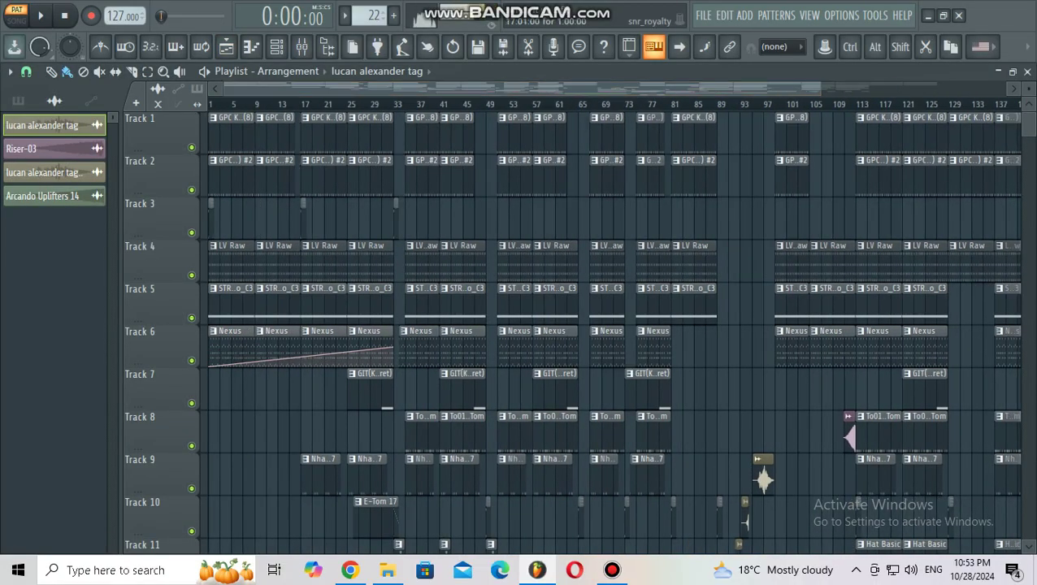
pyautogui.scroll(-7, 570, 334)
pyautogui.scroll(-4, 295, 261)
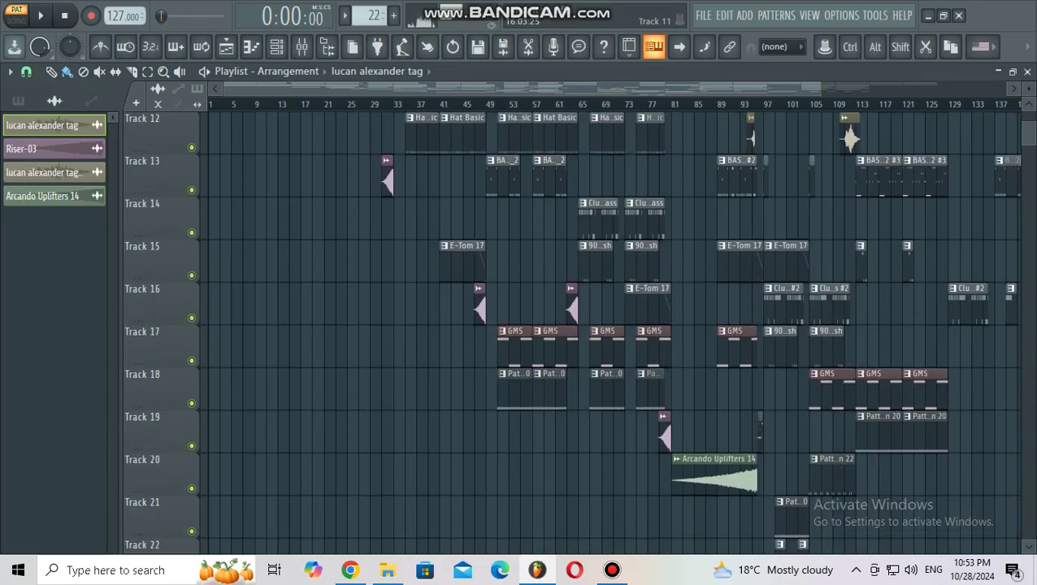
pyautogui.scroll(3, 280, 219)
# Step: Play the arrangement from its start in song mode and examine the layout of its clips over the full song length
pyautogui.press('l')
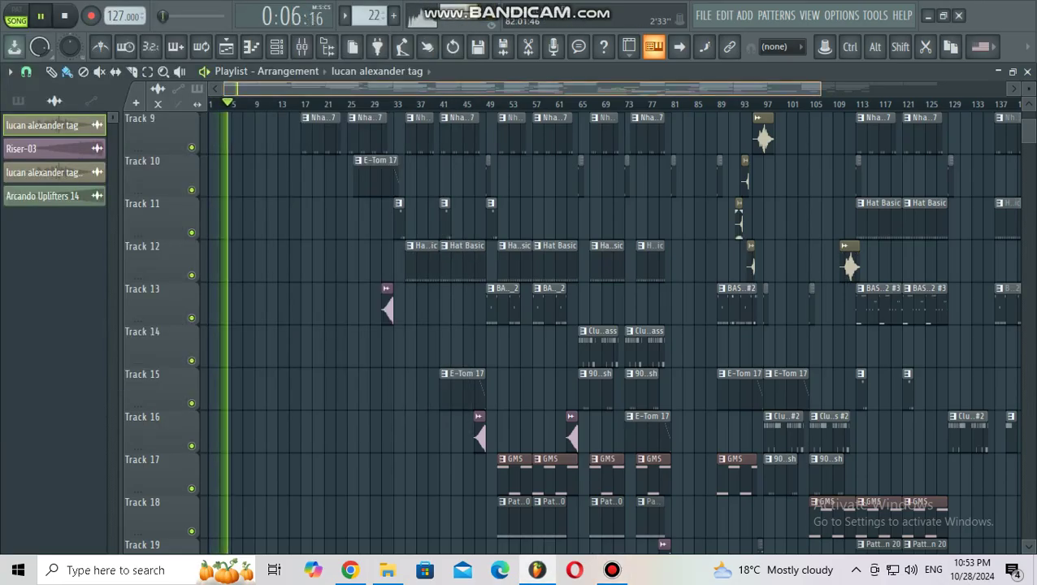
pyautogui.moveTo(819, 88); pyautogui.dragTo(979, 89)
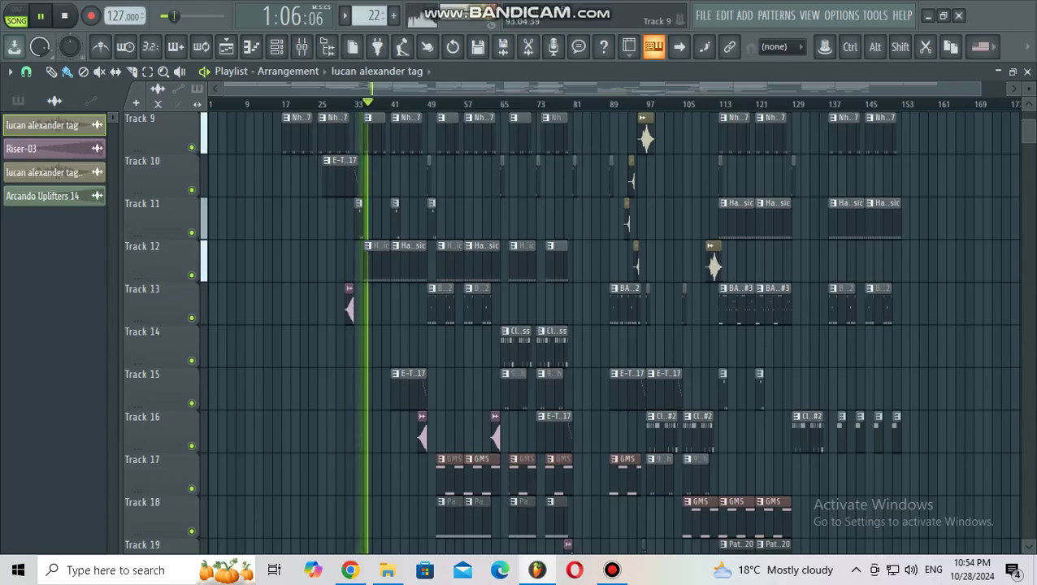
pyautogui.scroll(1, 569, 333)
pyautogui.scroll(6, 569, 333)
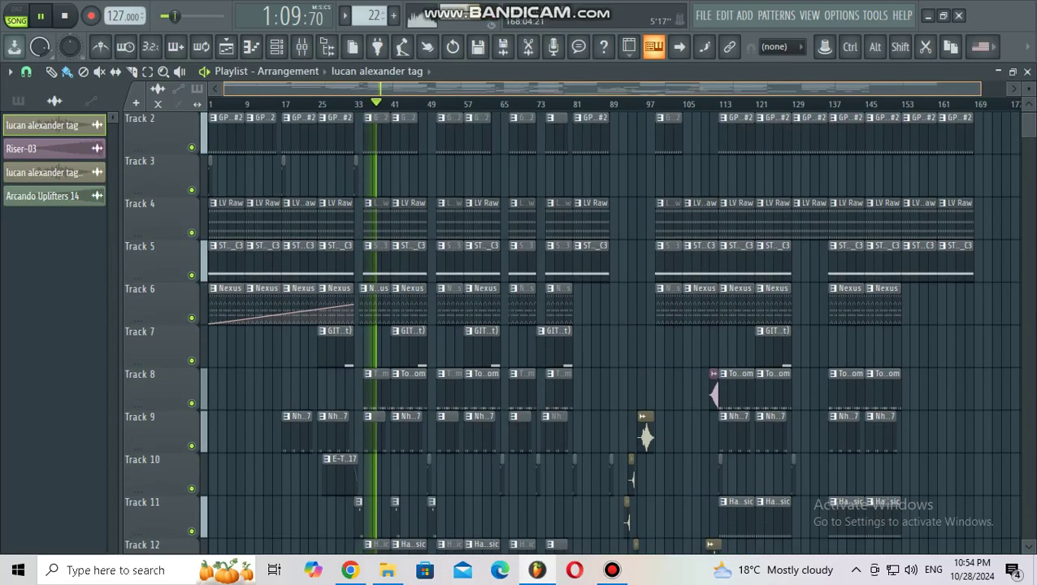
# Step: Follow the song playback close up from about bar 40 and examine the clips playing on each track
pyautogui.moveTo(980, 88); pyautogui.dragTo(317, 89)
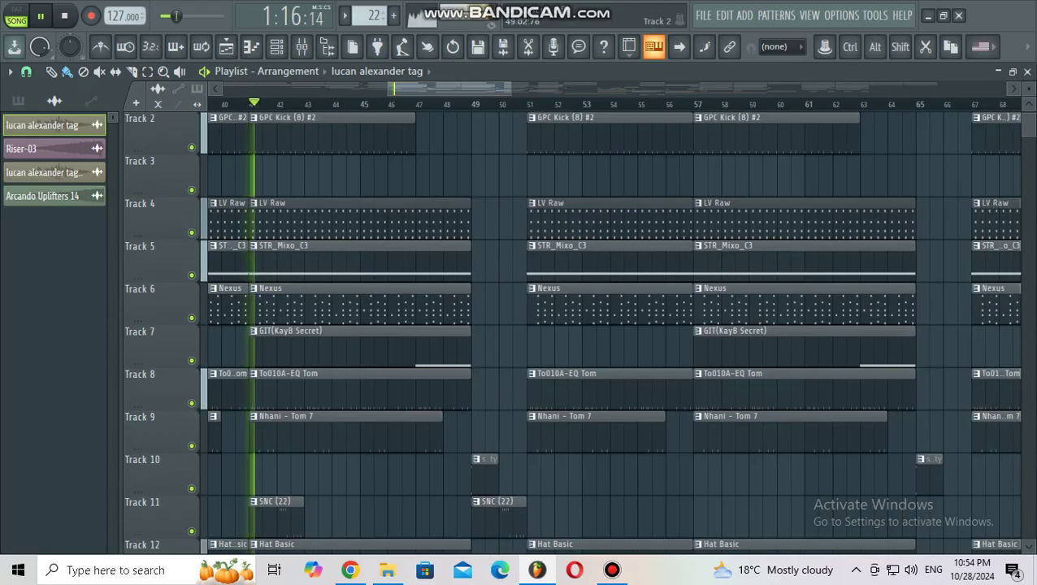
pyautogui.scroll(-3, 569, 325)
pyautogui.scroll(-3, 569, 326)
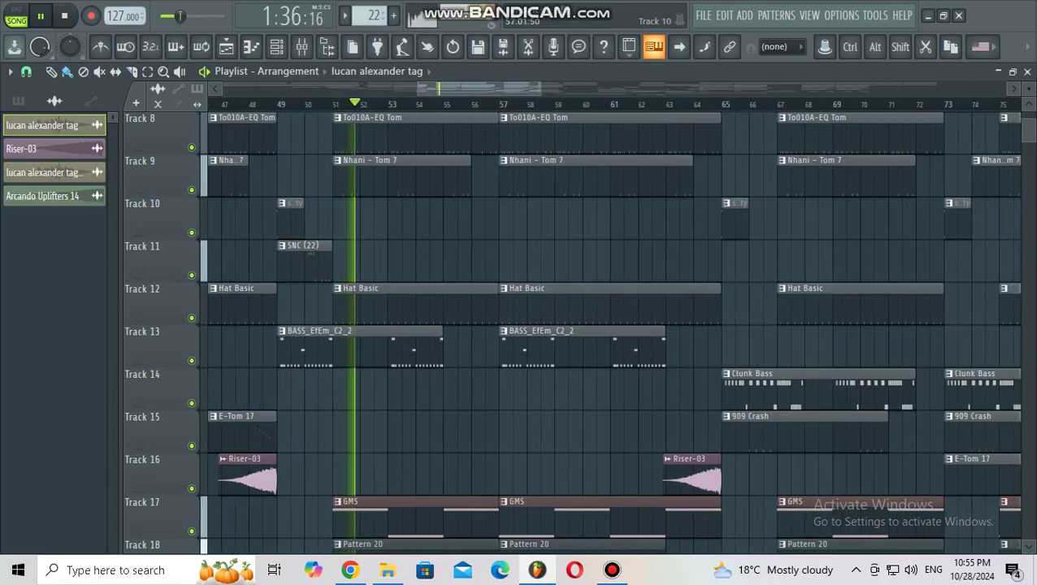
pyautogui.scroll(-3, 609, 334)
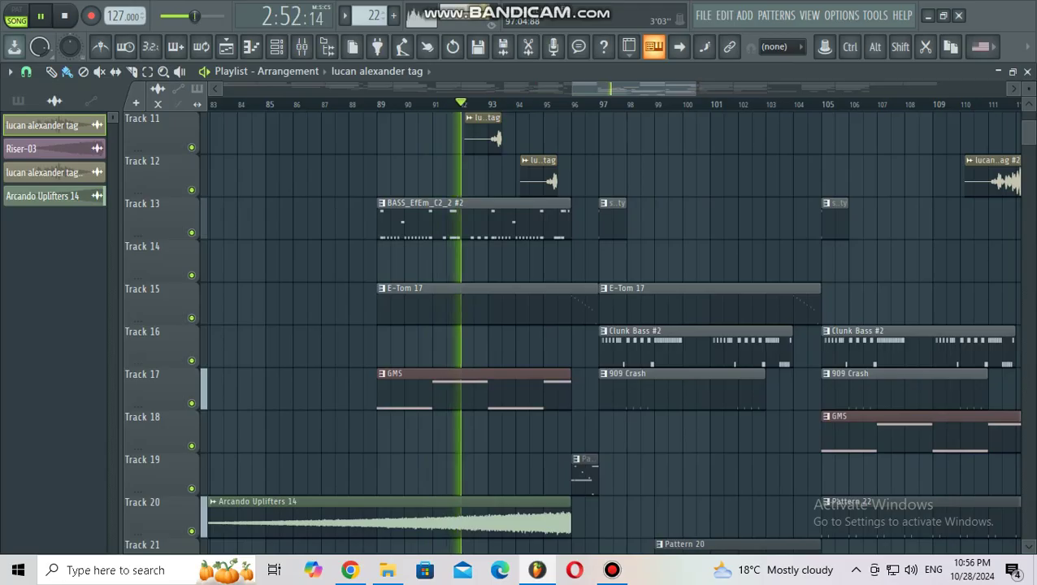
# Step: Examine the vocal tag, bass, tom and uplifter clips around bars 89 to 113 during song playback
pyautogui.scroll(6, 573, 333)
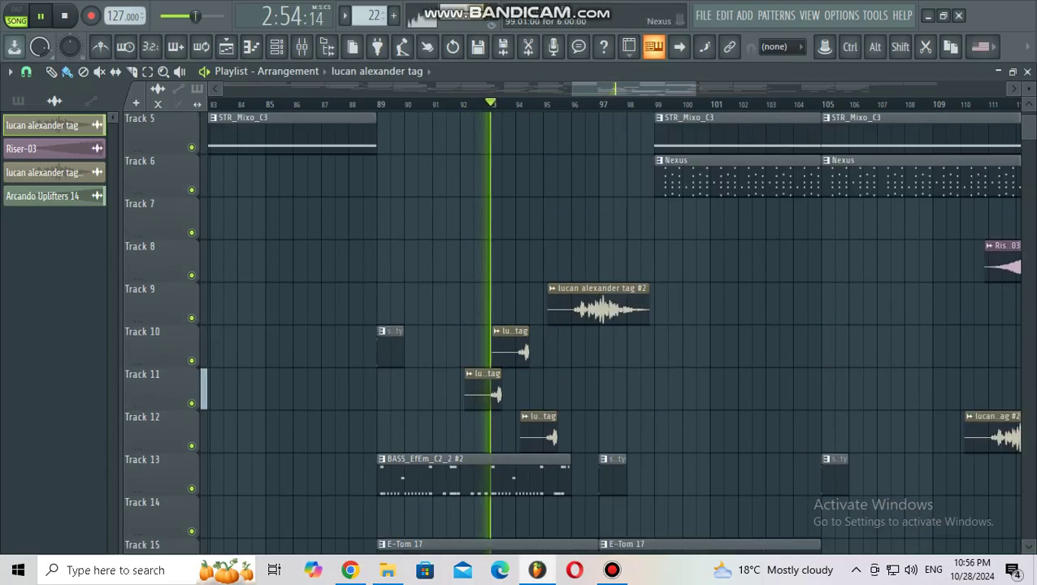
pyautogui.scroll(-3, 573, 334)
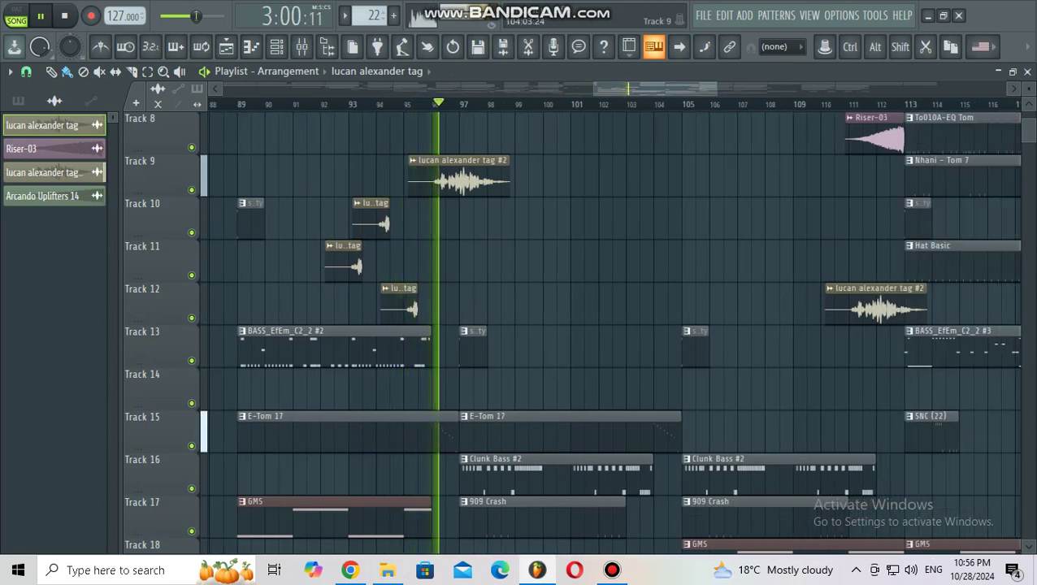
pyautogui.scroll(-6, 573, 334)
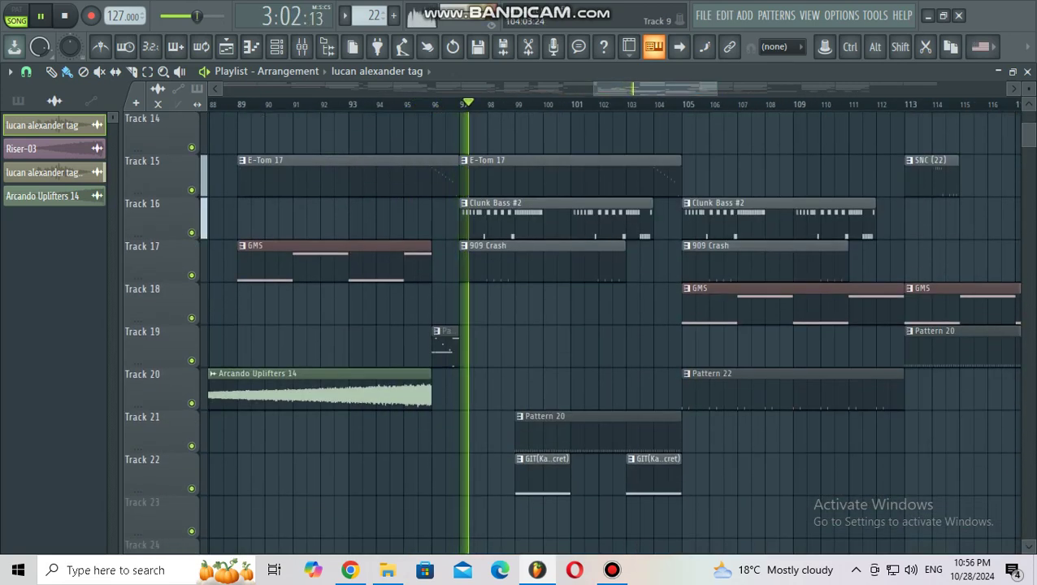
pyautogui.scroll(2, 574, 334)
pyautogui.scroll(1, 573, 333)
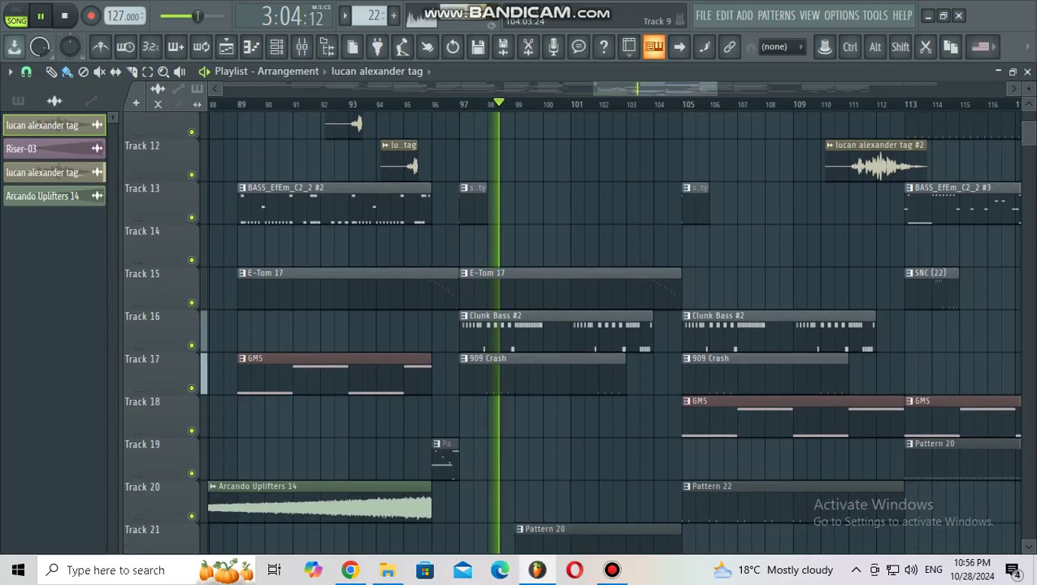
# Step: Follow the song playback through about bars 98 to 116 and examine the clips on tracks 8 to 22, up to bar 141
pyautogui.scroll(-1, 574, 333)
pyautogui.scroll(1, 573, 333)
pyautogui.scroll(-3, 574, 333)
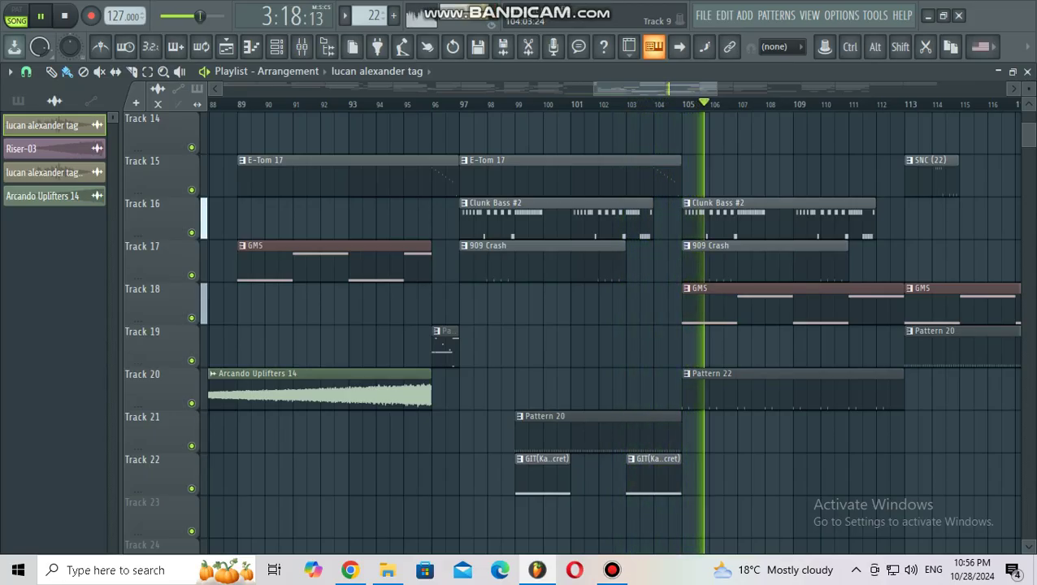
pyautogui.moveTo(656, 89); pyautogui.dragTo(703, 88)
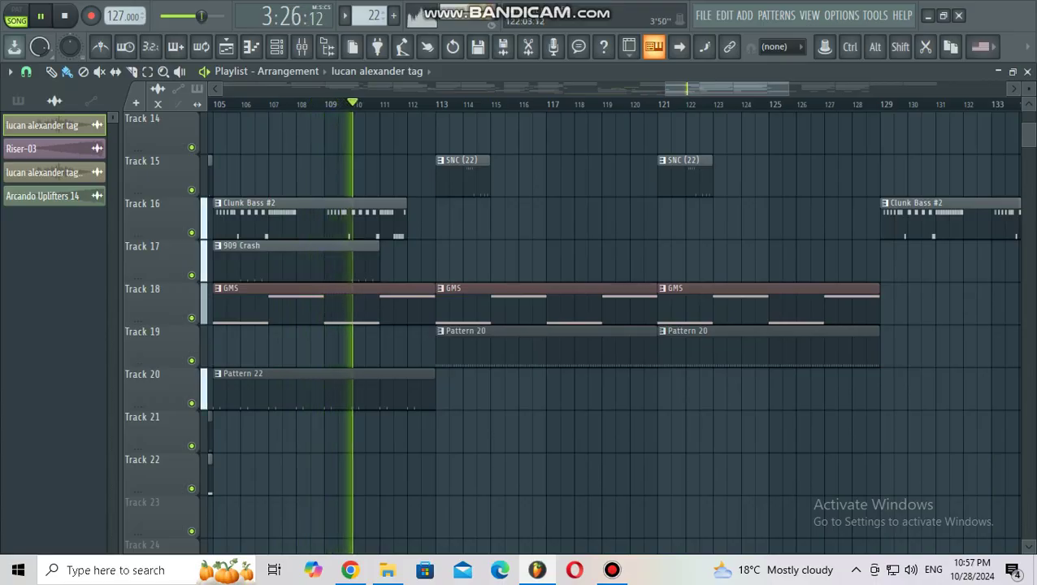
pyautogui.scroll(4, 569, 219)
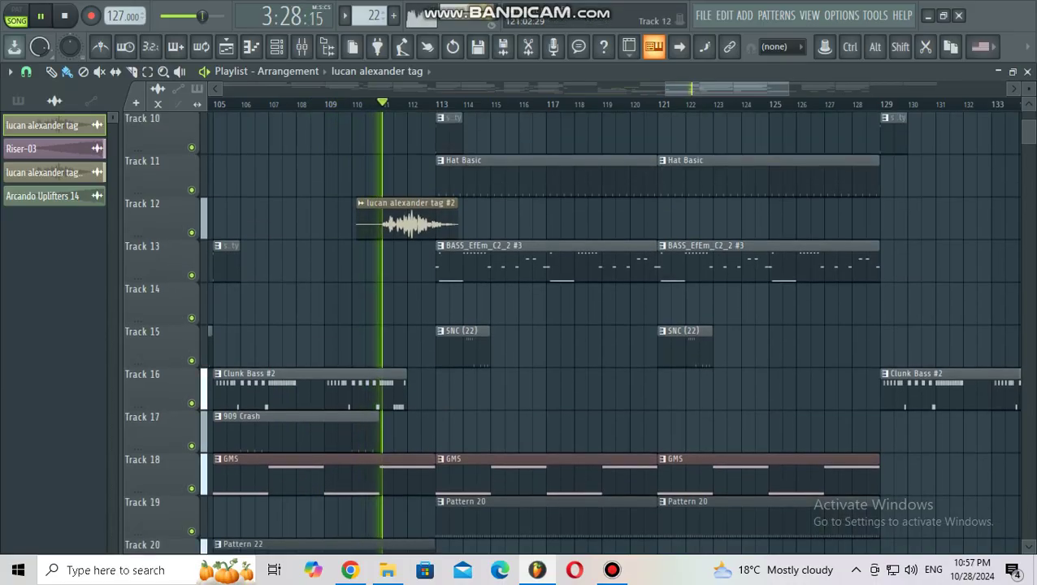
pyautogui.moveTo(717, 89); pyautogui.dragTo(730, 89)
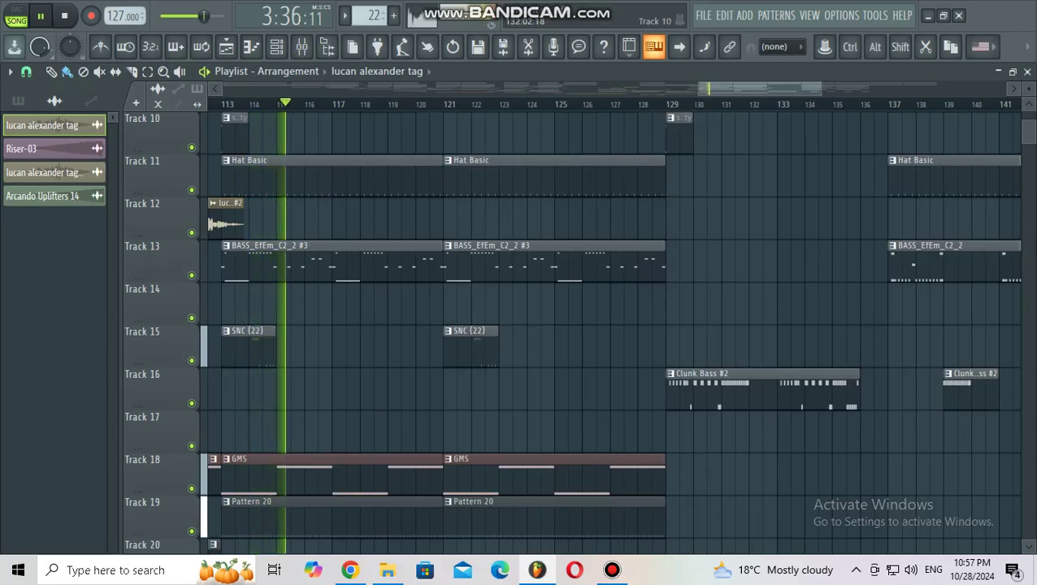
pyautogui.scroll(2, 602, 334)
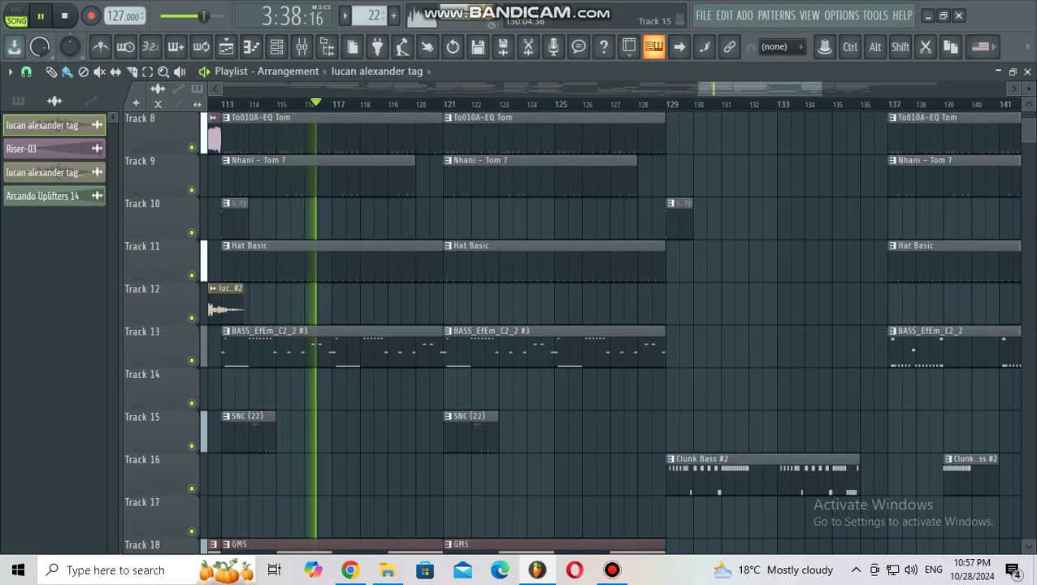
pyautogui.click(612, 571)
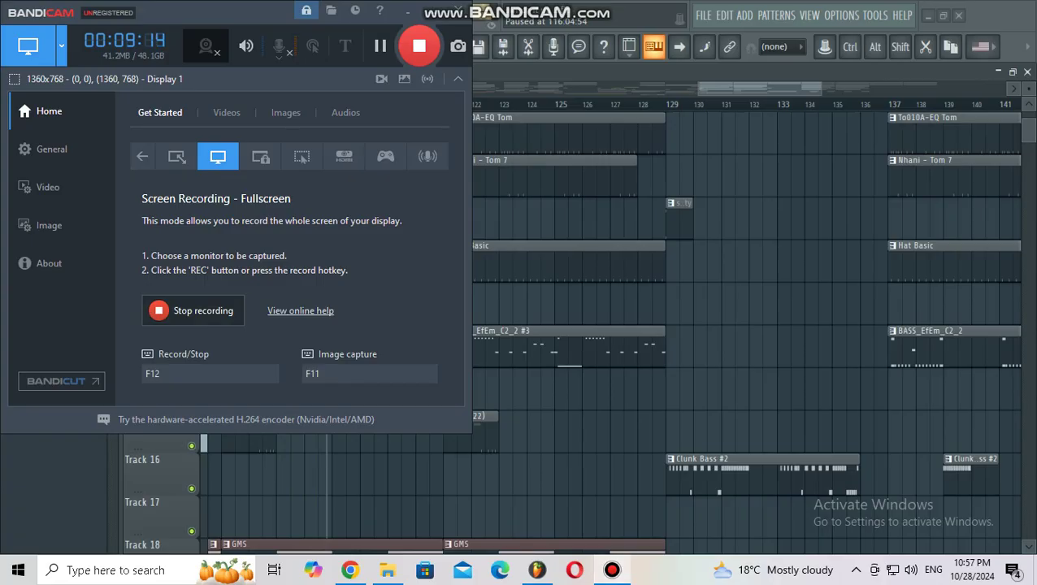
pyautogui.hotkey('alt', 'Tab')
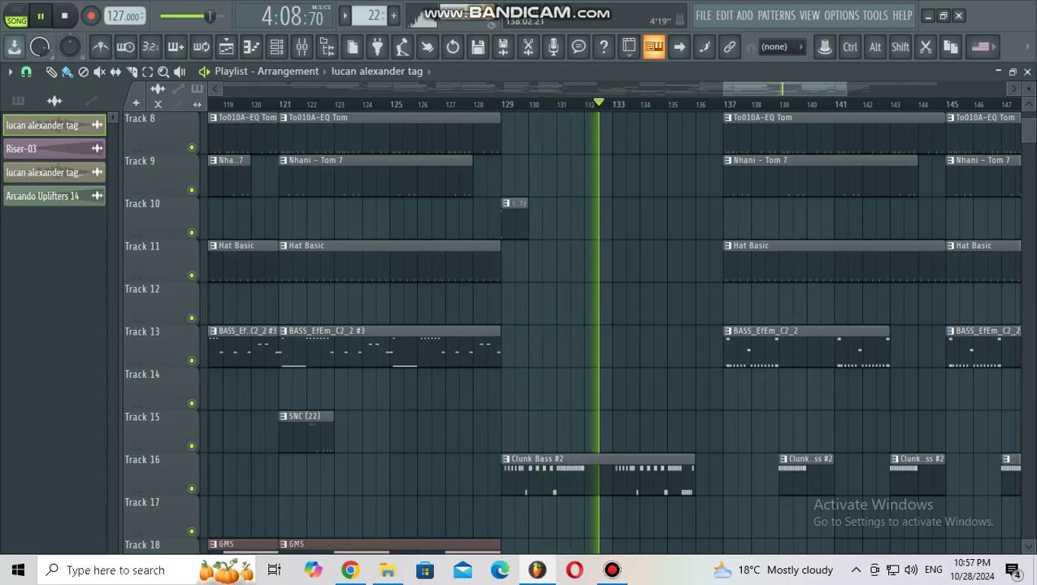
# Step: Survey the zoomed-out arrangement through its last clips near bar 153, covering tracks 8 to 22 during song playback
pyautogui.moveTo(786, 89); pyautogui.dragTo(223, 89)
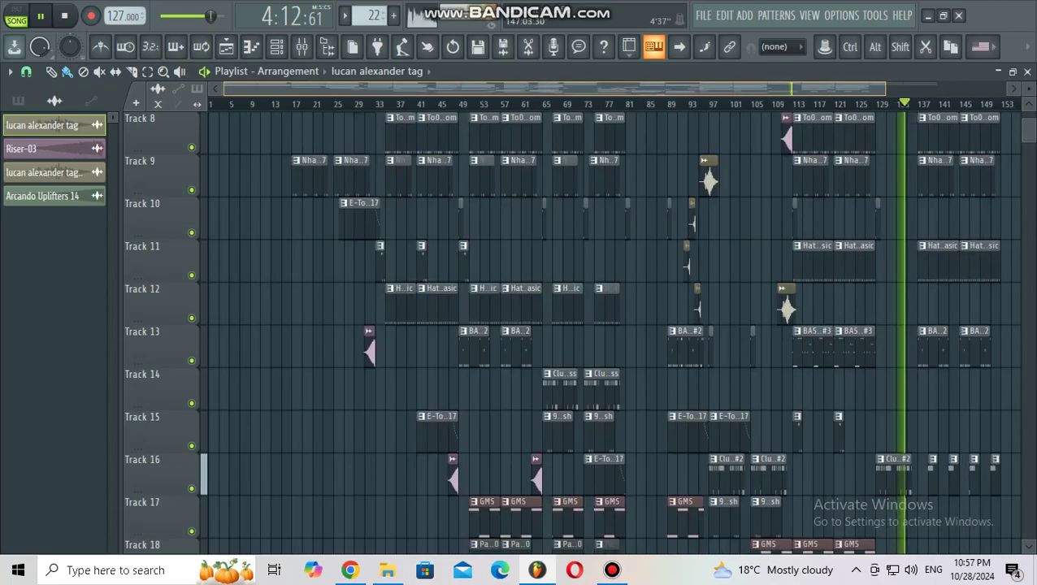
pyautogui.moveTo(569, 89); pyautogui.dragTo(744, 89)
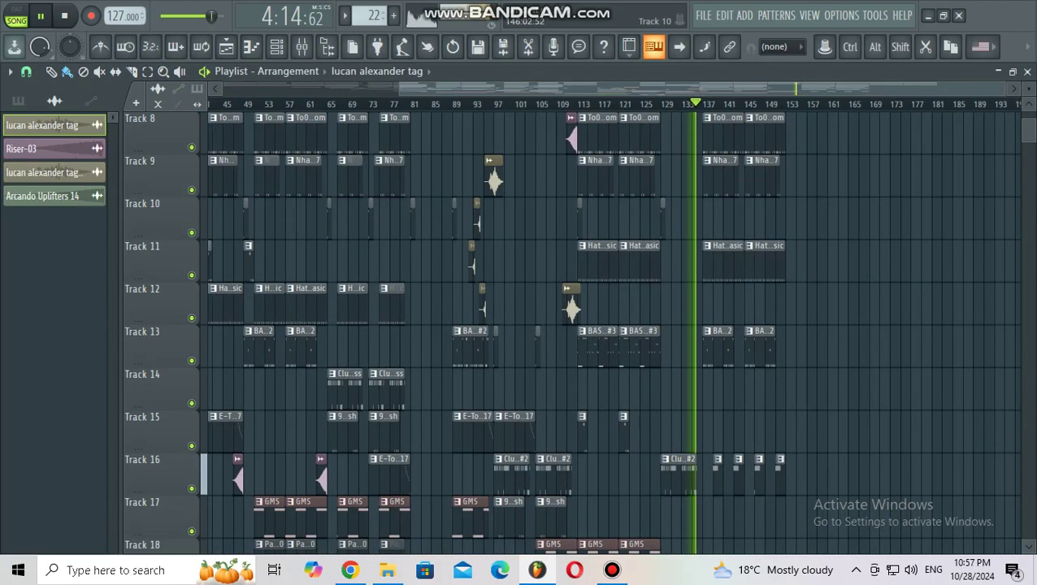
pyautogui.scroll(-4, 758, 200)
pyautogui.scroll(-2, 569, 325)
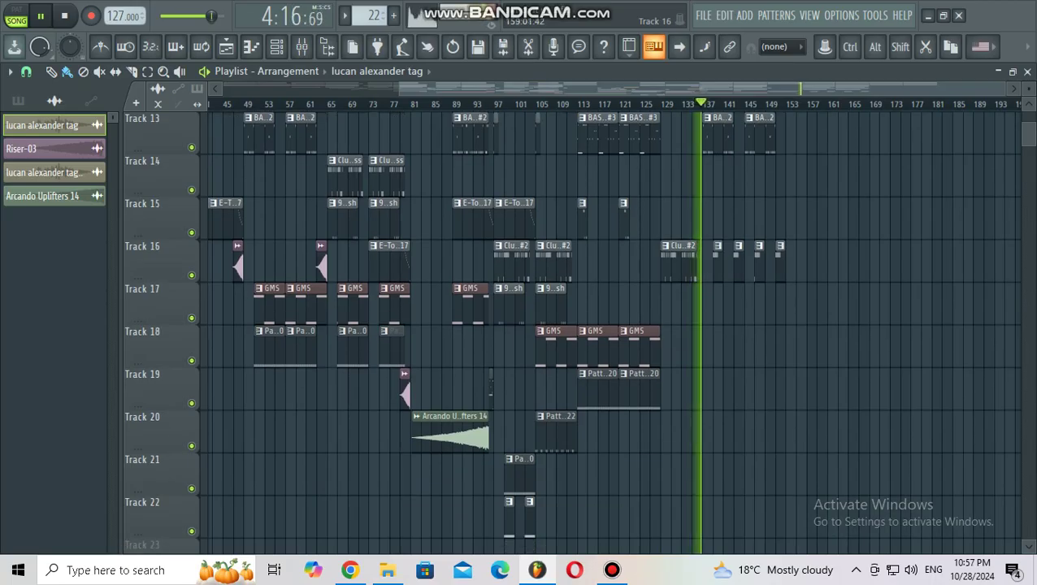